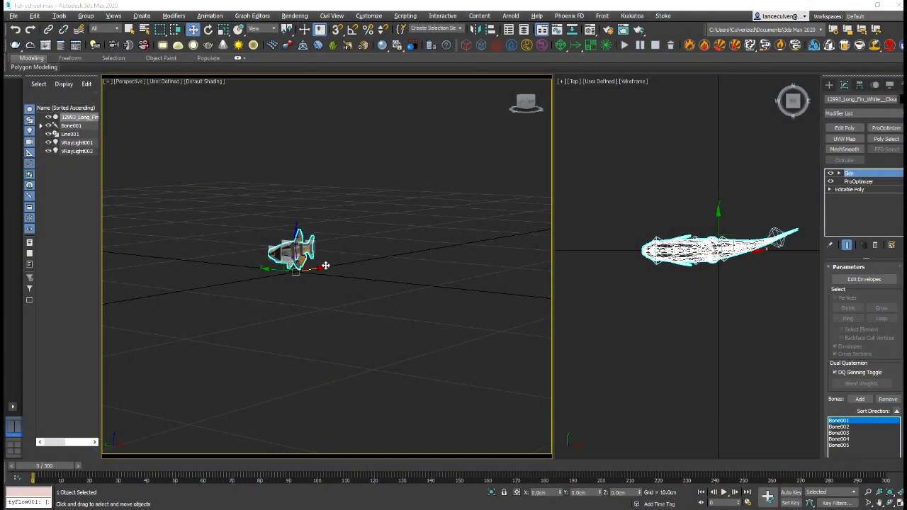
Step: Create a tyActor helper at the scene origin where the fish sits
mouse_move(325, 266)
alt+middle_down()
mouse_move(411, 271)
mouse_move(345, 279)
mouse_move(320, 260)
mouse_move(388, 219)
alt+middle_up()
scroll(389, 218, down, 5)
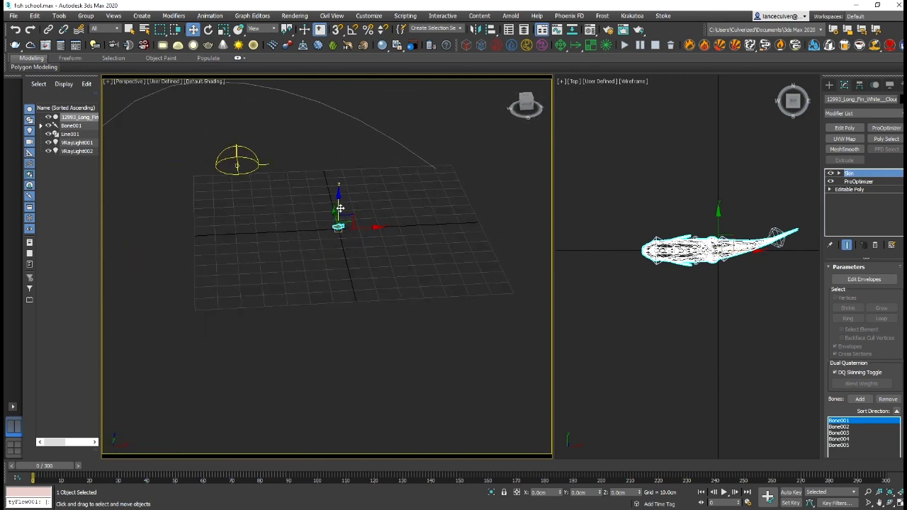
mouse_move(297, 227)
alt+middle_down()
mouse_move(216, 152)
mouse_move(320, 226)
mouse_move(257, 263)
mouse_move(399, 206)
mouse_move(434, 253)
mouse_move(425, 234)
alt+middle_up()
key(z)
click(829, 84)
click(863, 111)
click(850, 146)
click(882, 161)
click(719, 250)
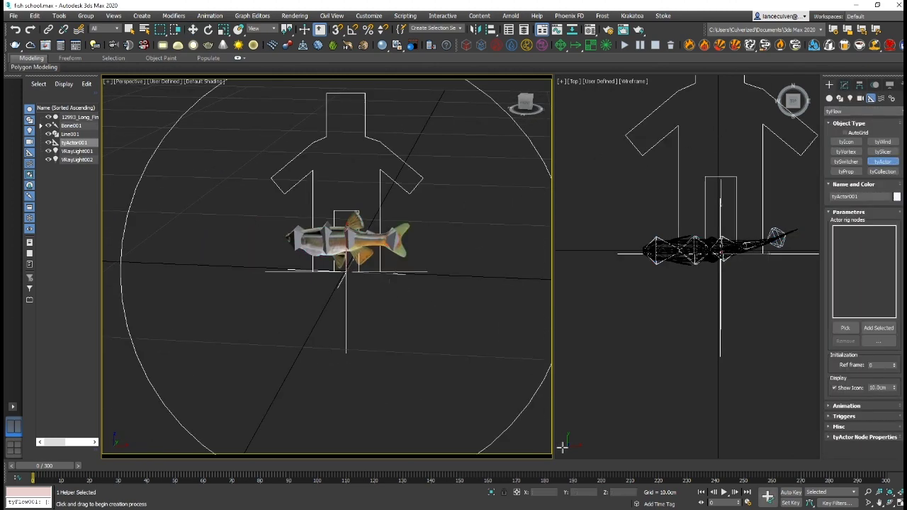
Step: Zero the tyActor's X position so it sits exactly at the origin
click(193, 29)
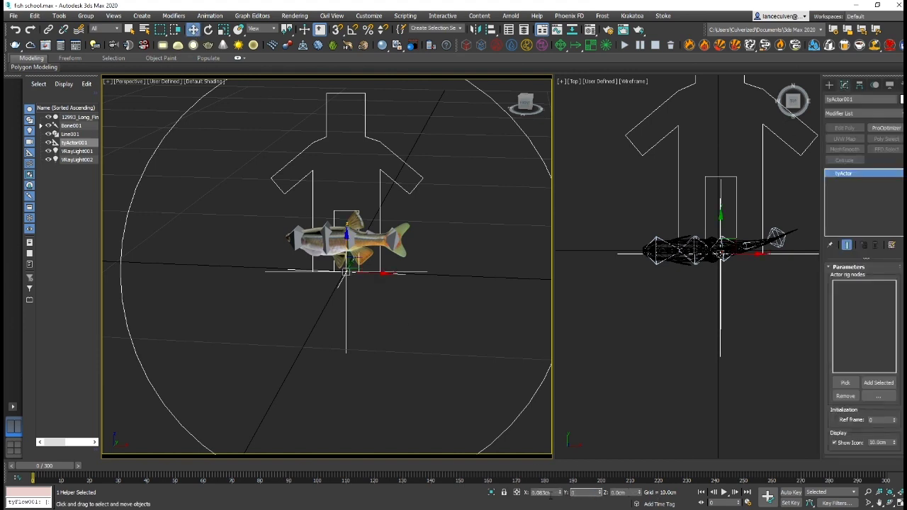
right_click(563, 493)
alt+middle_drag(406, 133, 399, 269)
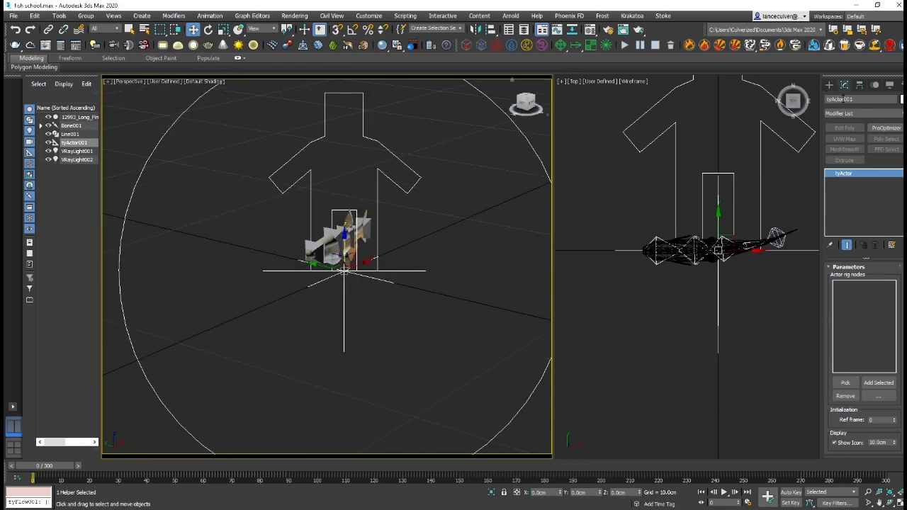
click(829, 85)
click(846, 141)
Step: Draw a large rectangular tyIcon plane in the front view
key(f)
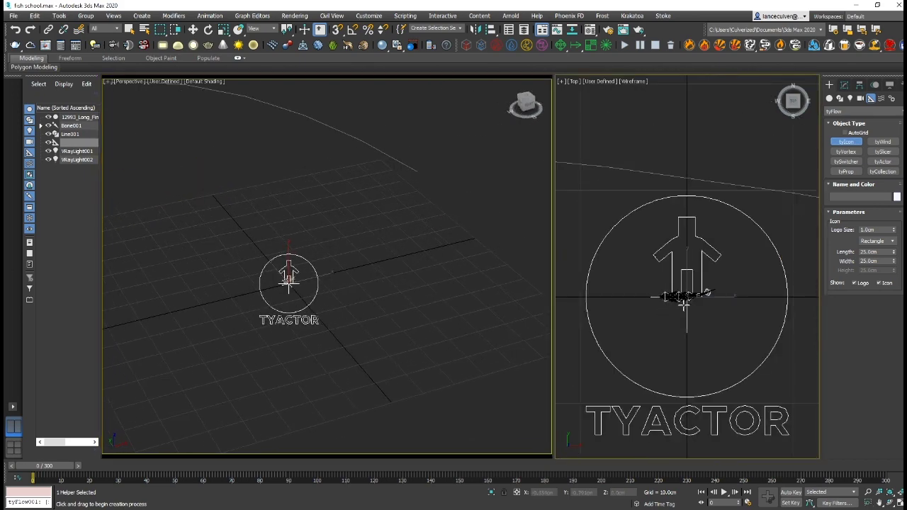
scroll(688, 265, down, 3)
click(619, 213)
drag(619, 212, 793, 284)
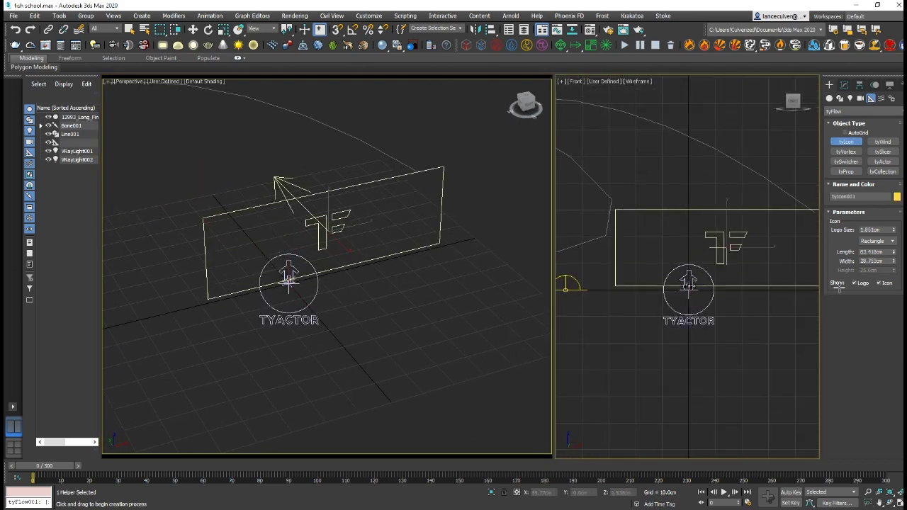
right_click(357, 229)
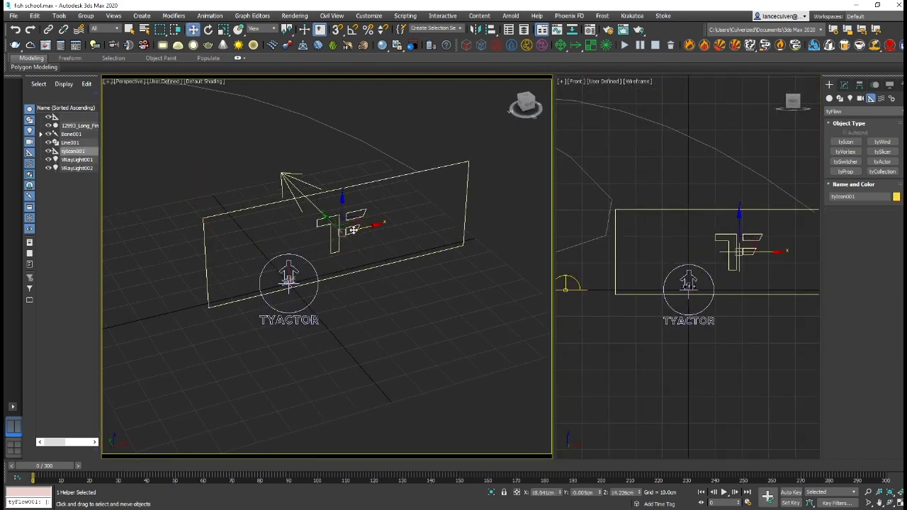
Step: Rotate the tyIcon 90° on Z and move it up and away from the tyActor
key(e)
drag(376, 245, 429, 247)
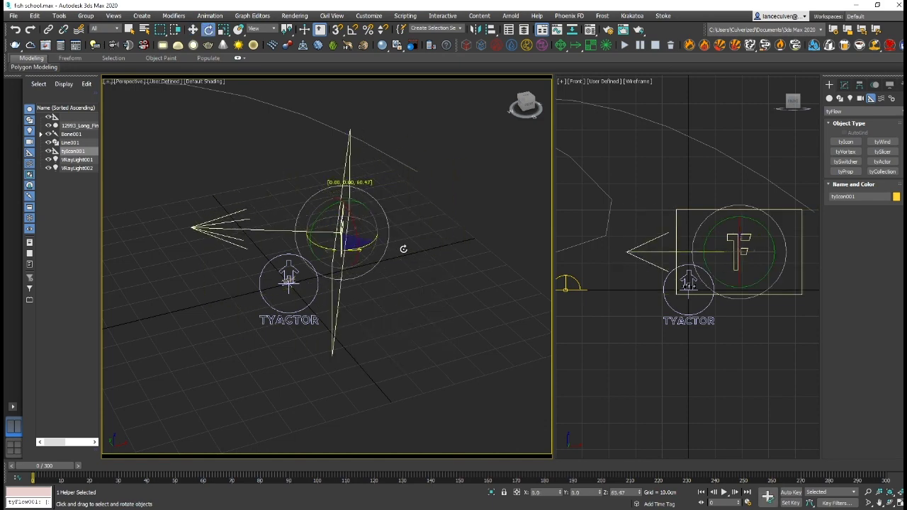
right_click(363, 238)
click(379, 245)
mouse_move(362, 228)
mouse_down()
mouse_move(512, 198)
mouse_move(461, 194)
mouse_up()
mouse_move(460, 194)
alt+middle_down()
mouse_move(378, 191)
mouse_move(504, 213)
mouse_move(419, 203)
mouse_move(397, 212)
alt+middle_up()
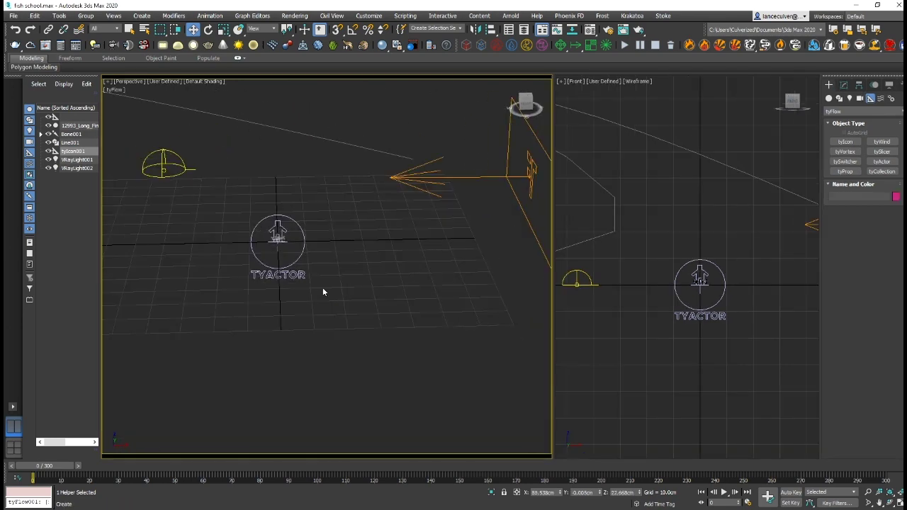
Step: Pick the fish mesh as the tyActor rig node and add a 'swim' sequence, frames 0–15
click(299, 280)
click(845, 85)
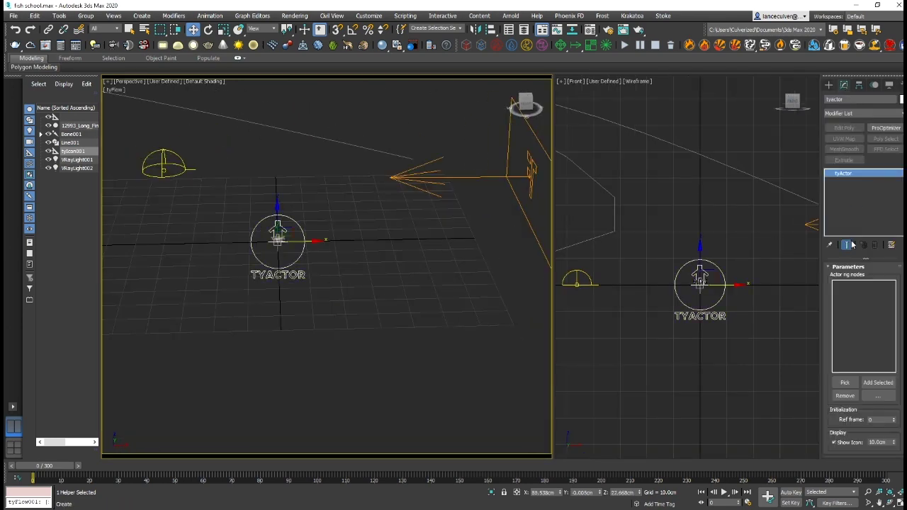
click(848, 383)
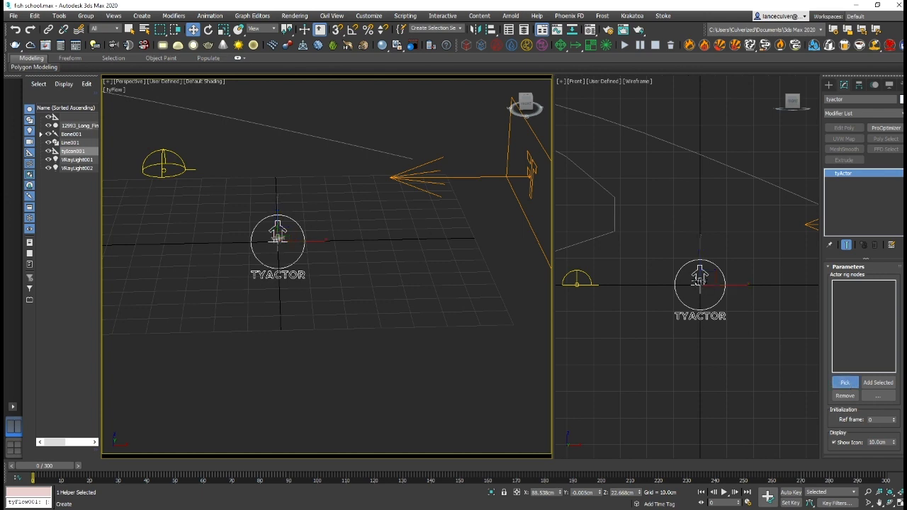
click(699, 280)
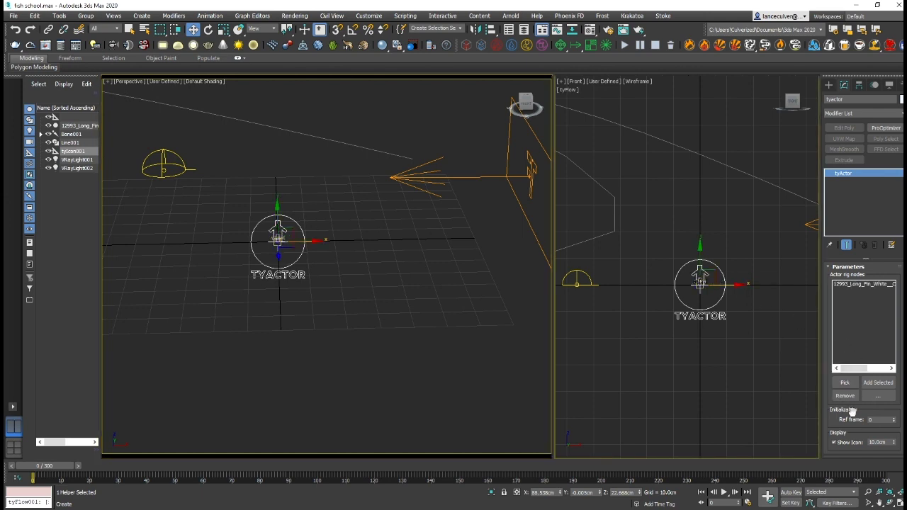
scroll(852, 412, down, 5)
scroll(853, 389, down, 5)
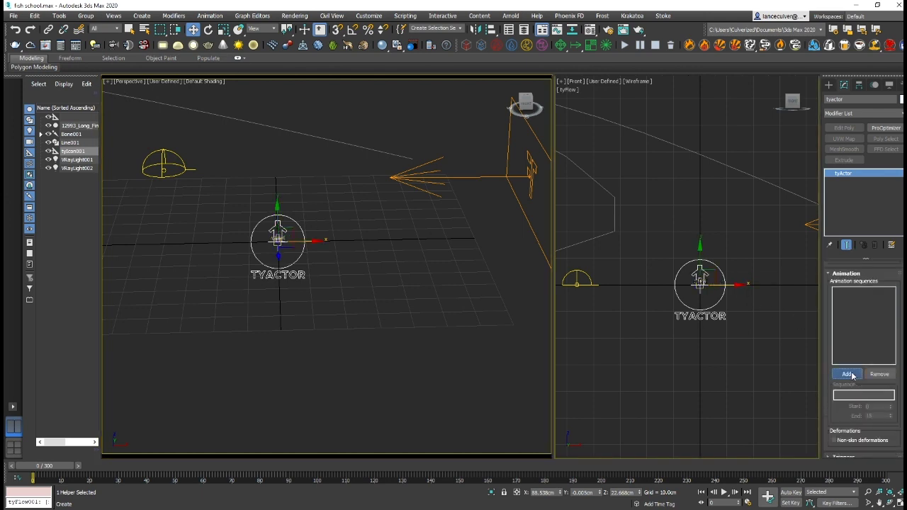
click(847, 374)
text(swim)
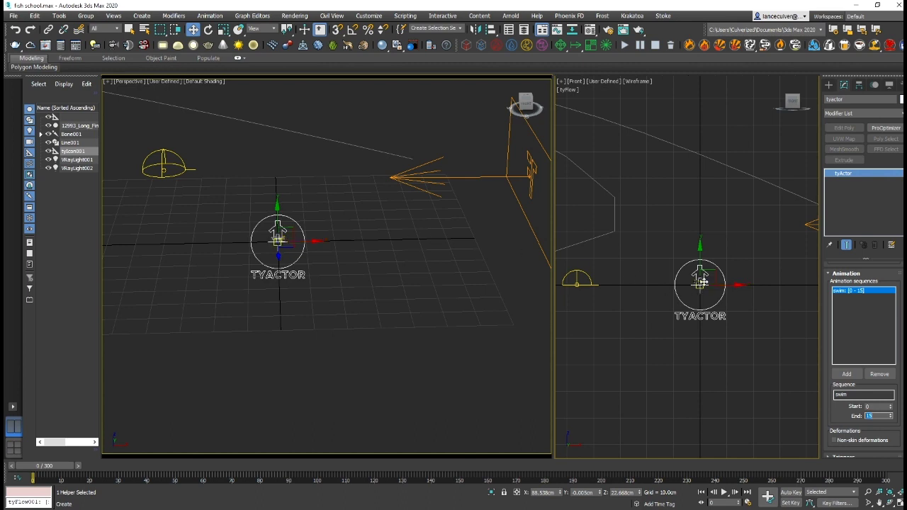
Step: Create a tyFlow object in the scene and open its flow editor
click(829, 86)
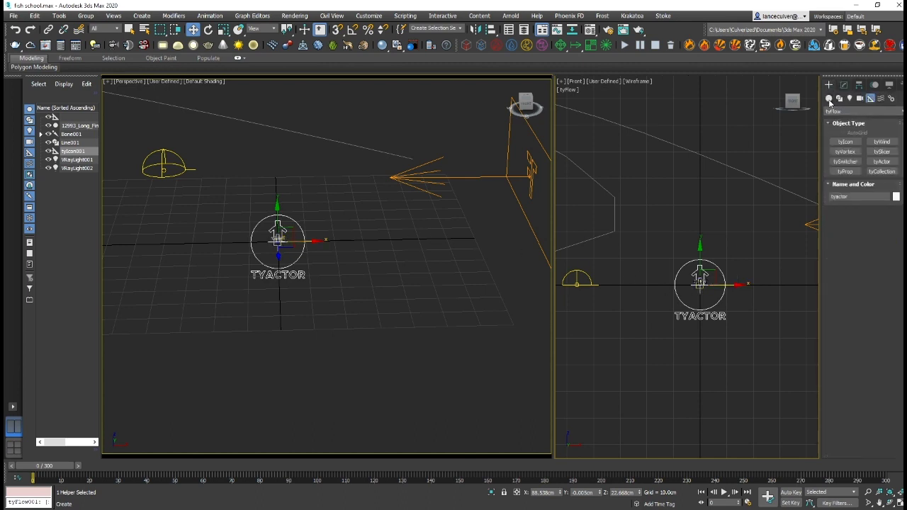
click(861, 111)
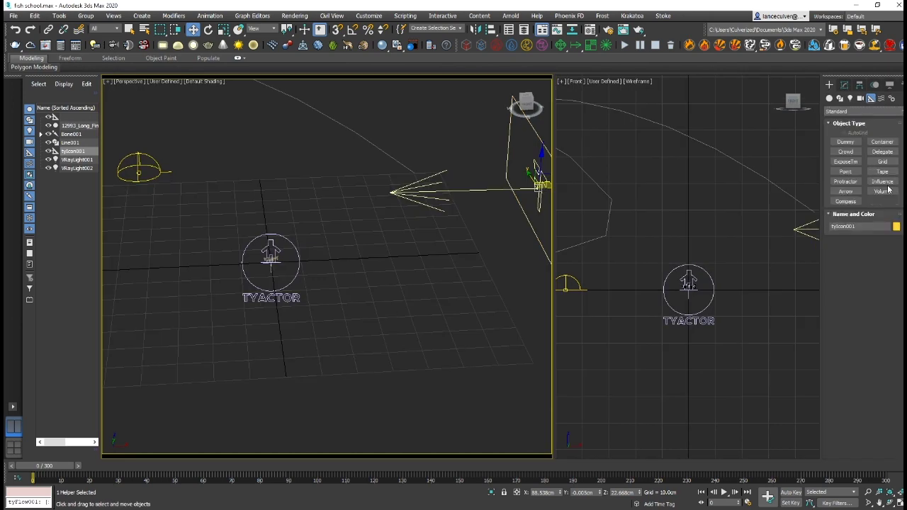
click(868, 112)
click(840, 199)
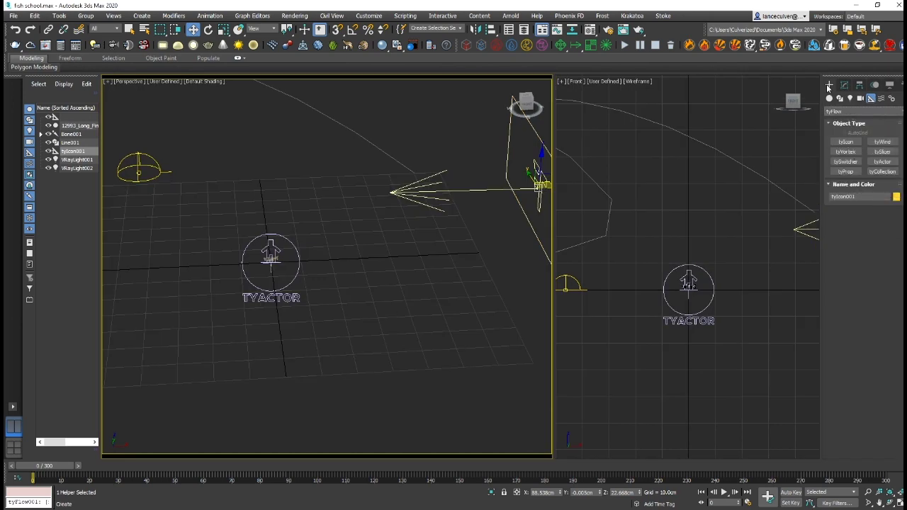
click(829, 98)
click(882, 191)
mouse_move(410, 270)
alt+middle_down()
mouse_move(442, 263)
mouse_move(374, 233)
alt+middle_up()
click(380, 236)
click(843, 85)
click(857, 289)
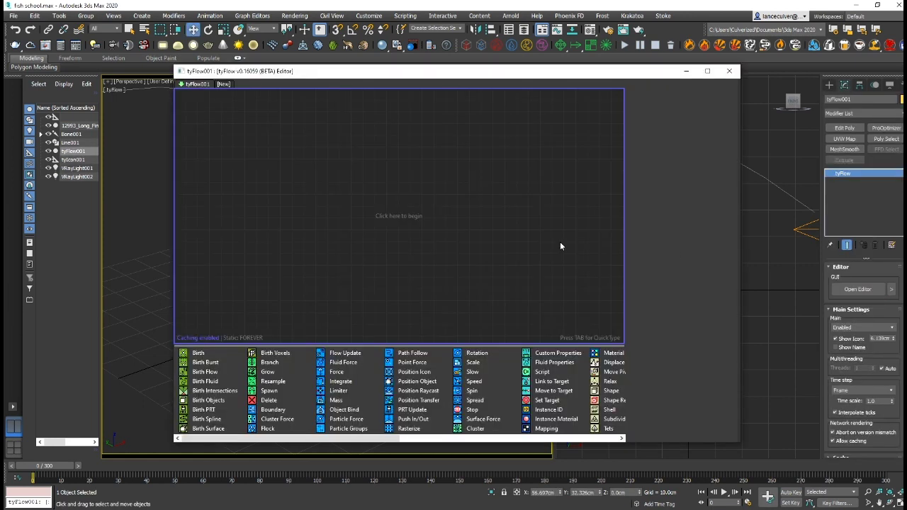
Step: Add a Birth event emitting 200 particles over frames 0–100
drag(201, 353, 235, 195)
drag(229, 144, 230, 144)
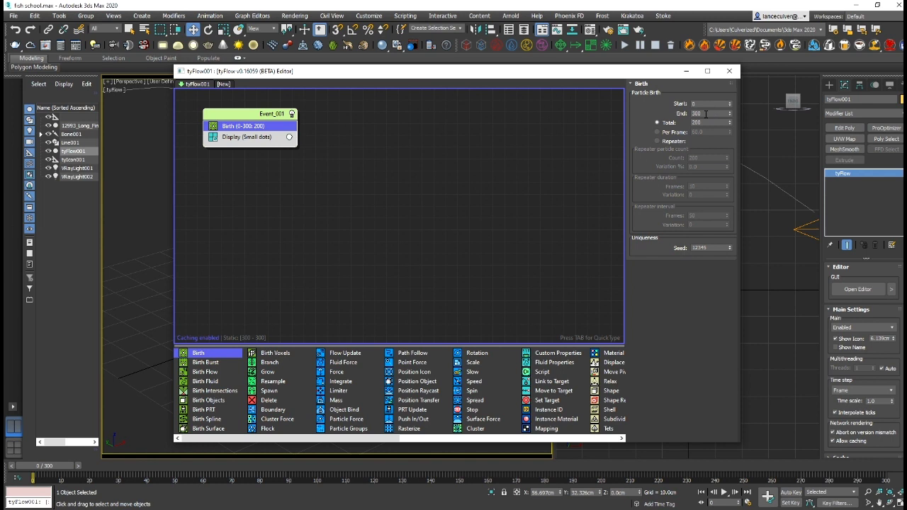
text(100)
click(346, 138)
Step: Add a Position Icon operator placing particles on tyIcon001's surface
drag(415, 372, 244, 136)
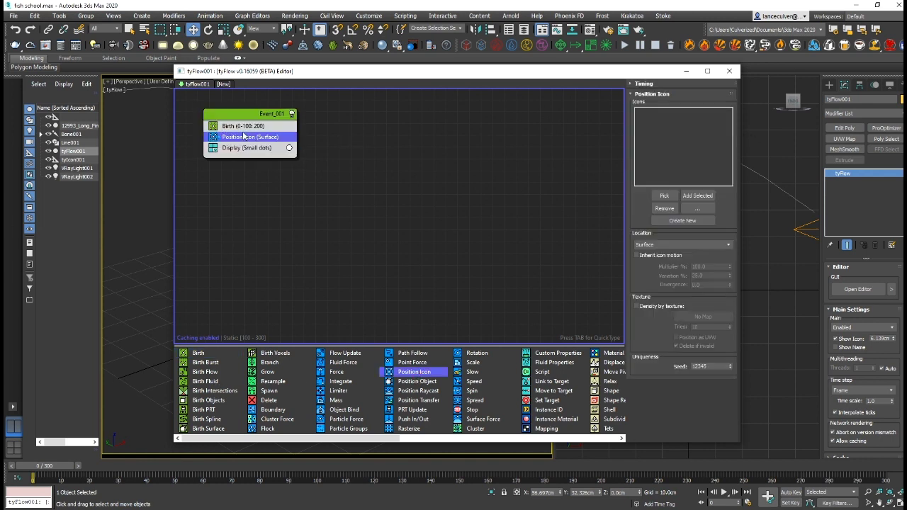
drag(397, 71, 258, 68)
click(526, 193)
click(805, 228)
drag(386, 73, 396, 74)
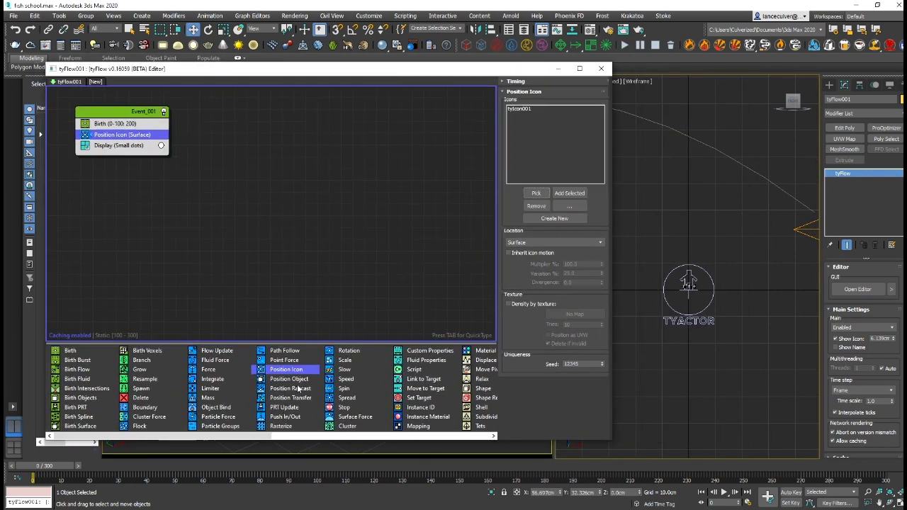
Step: Add Path Follow, random-direction Speed and Slow operators to the event
drag(285, 350, 156, 188)
drag(110, 145, 110, 151)
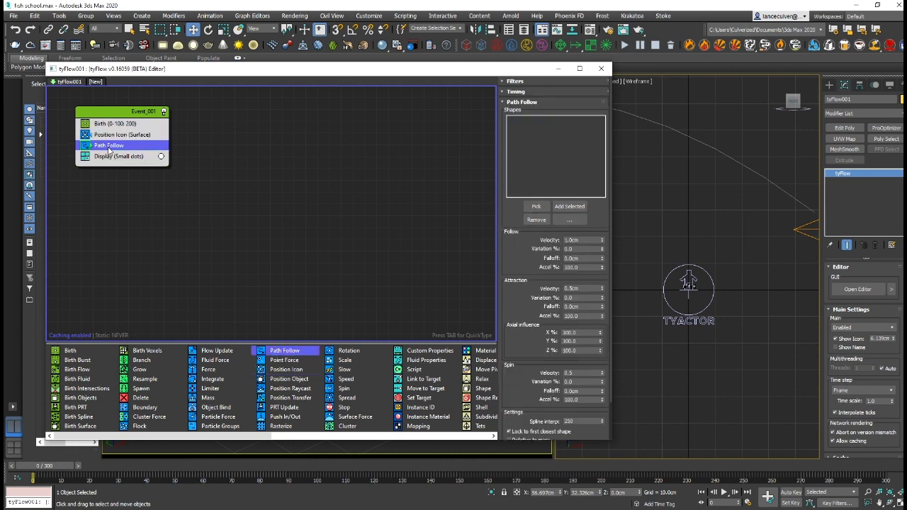
mouse_move(346, 379)
mouse_down()
mouse_move(120, 135)
mouse_move(124, 150)
mouse_up()
drag(345, 369, 113, 156)
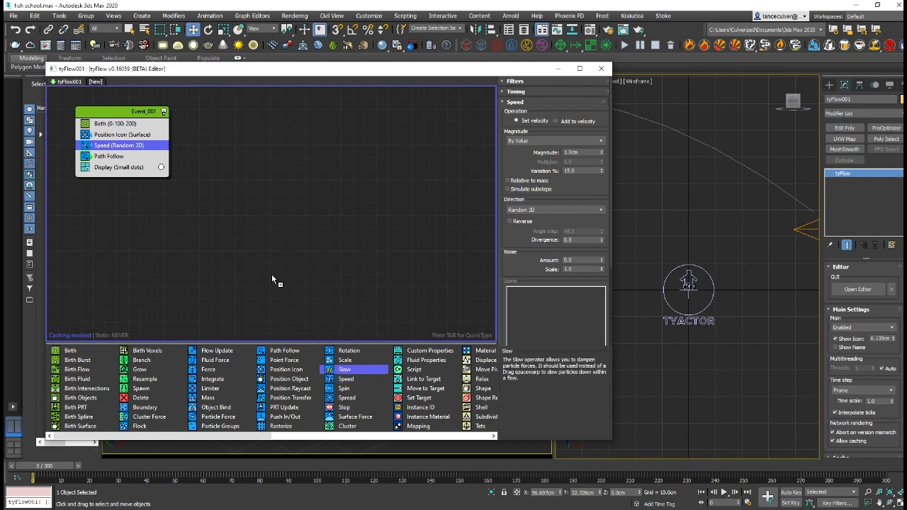
Step: Add an Actor operator and a Particle Physics collision step after Path Follow
scroll(404, 371, down, 4)
scroll(404, 371, down, 3)
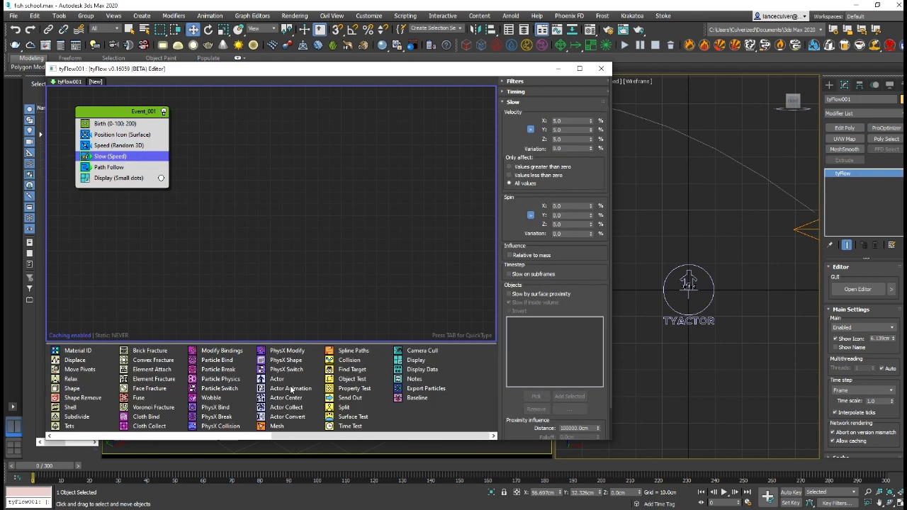
mouse_move(277, 379)
mouse_down()
mouse_move(114, 178)
mouse_move(131, 190)
mouse_up()
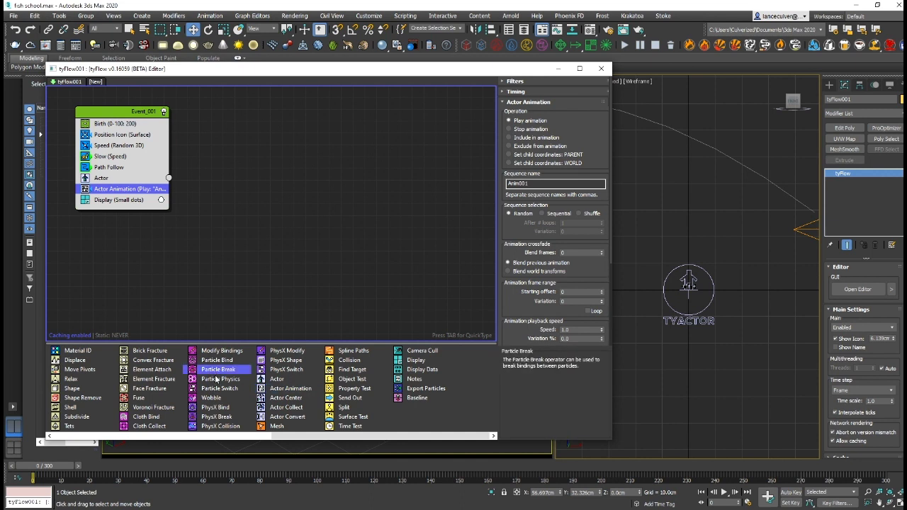
drag(213, 379, 120, 178)
middle_drag(182, 228, 205, 234)
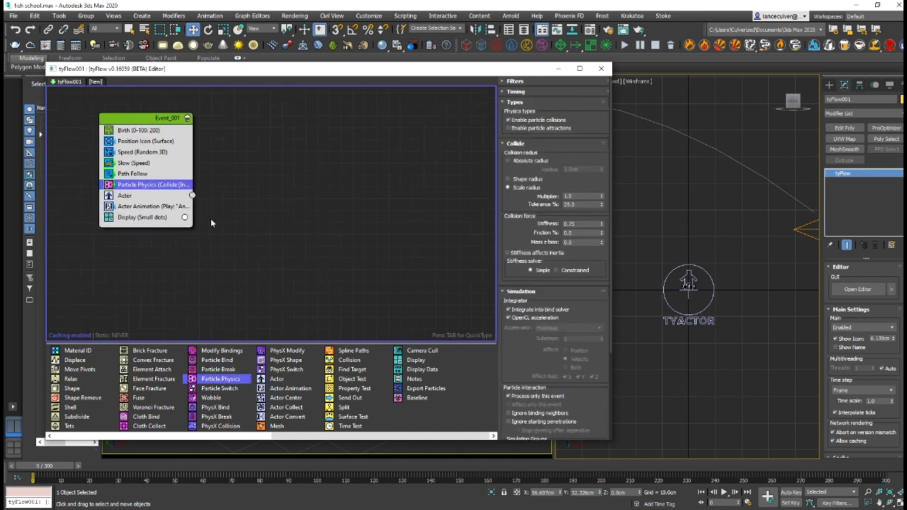
Step: Replace the Actor operator's <None> entry with the tyactor fish rig
click(131, 196)
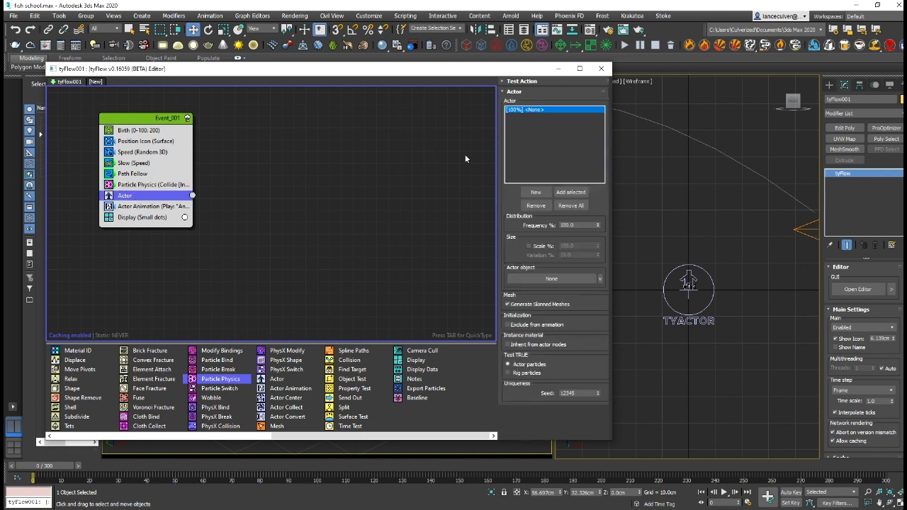
click(541, 204)
scroll(698, 298, up, 5)
click(706, 354)
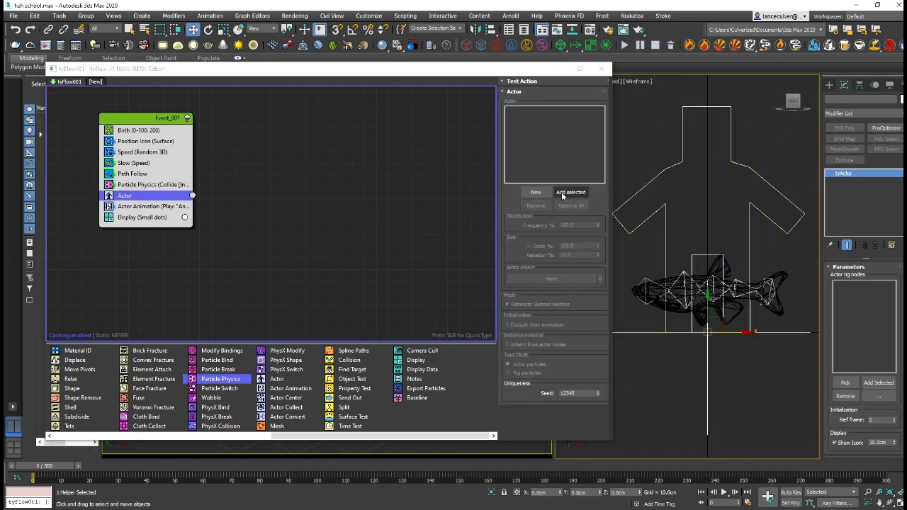
click(570, 192)
drag(156, 117, 163, 122)
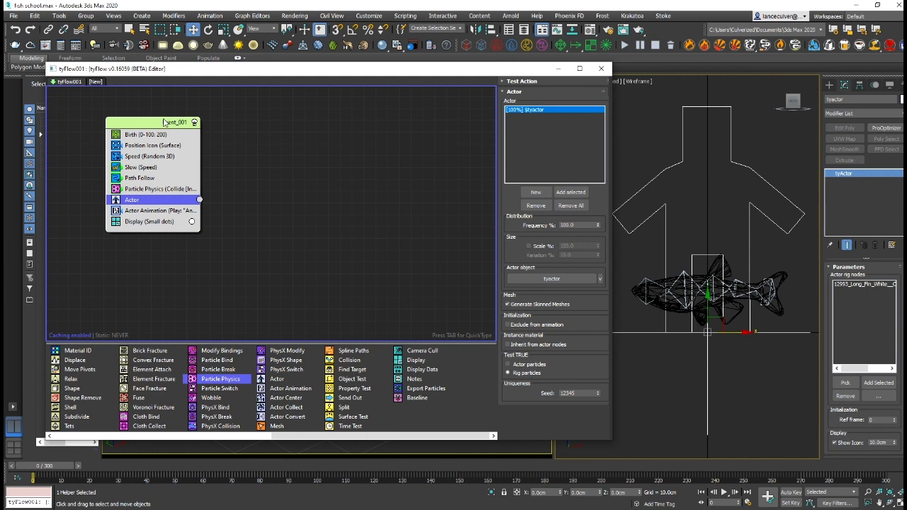
Step: Set Actor Animation to loop 'swim' with 4 blend frames and offset variation 5
click(146, 211)
text(swim)
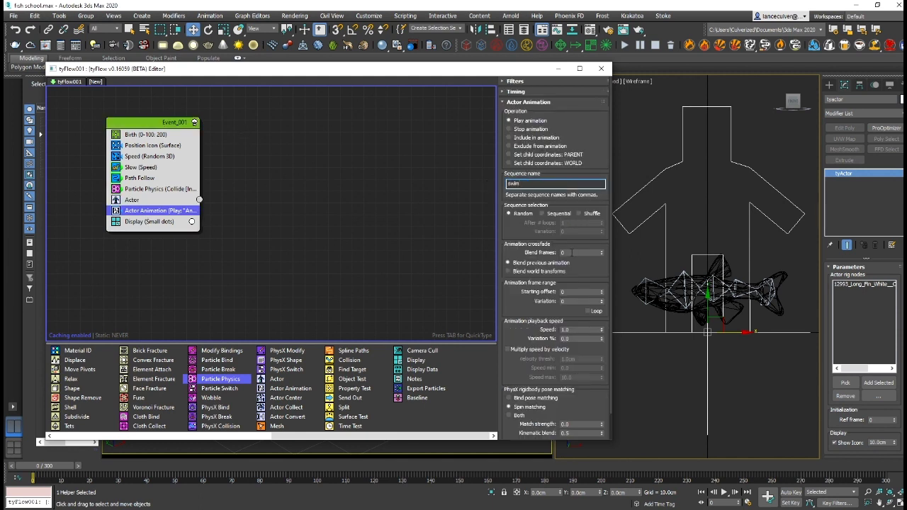
double_click(571, 252)
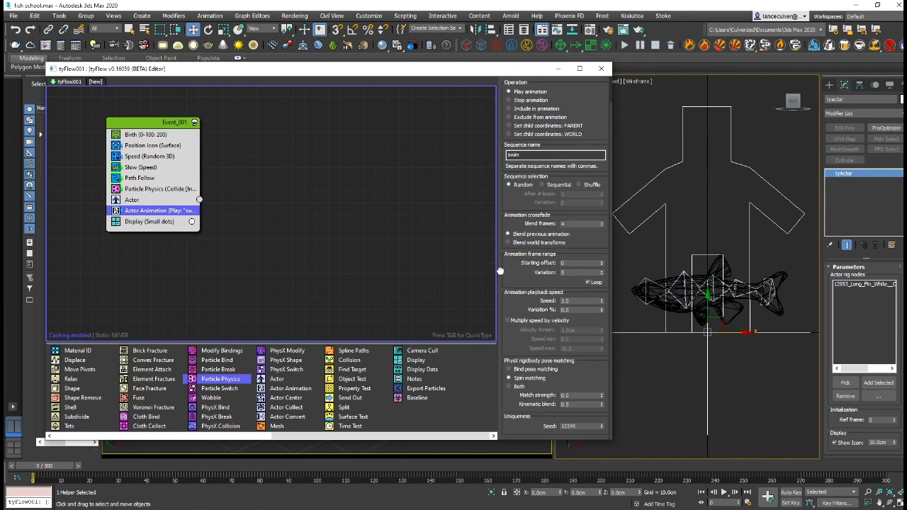
double_click(573, 339)
key(Return)
click(135, 199)
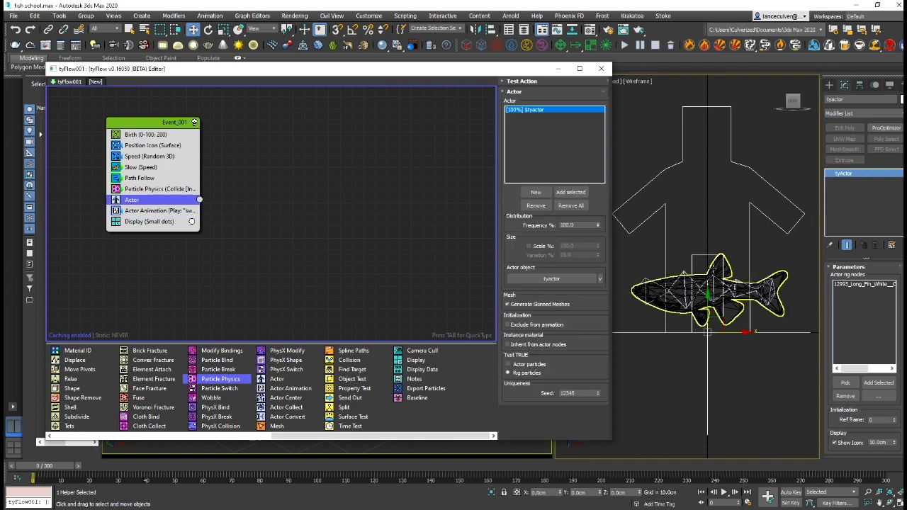
key(z)
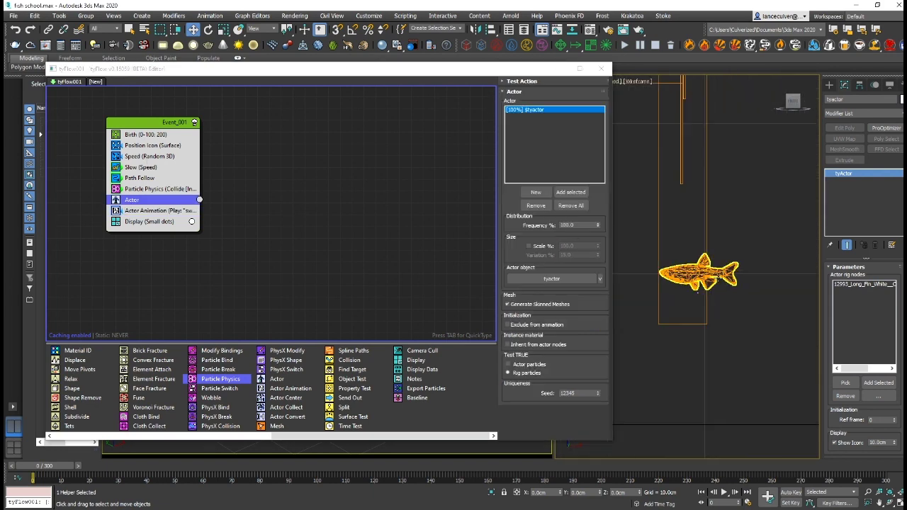
Step: Set Position Icon to spawn fish throughout the icon volume
middle_drag(147, 150, 156, 151)
click(145, 147)
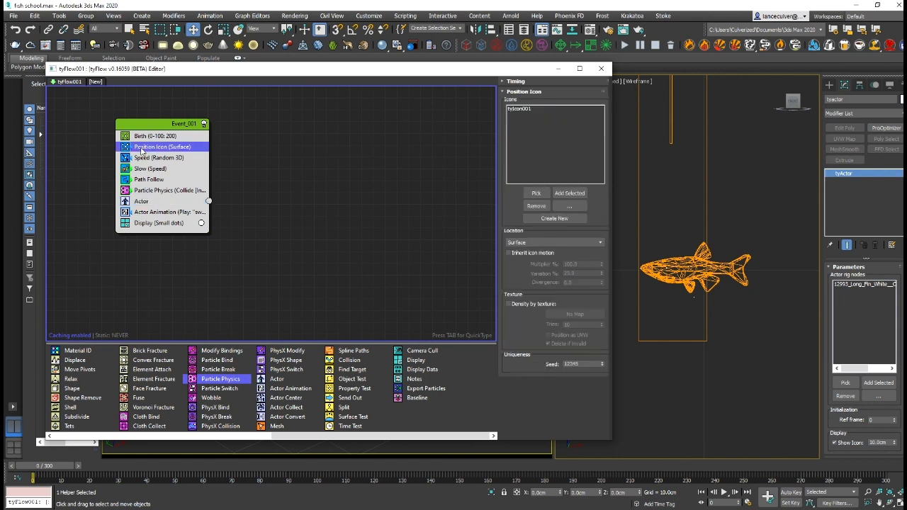
click(523, 242)
click(524, 260)
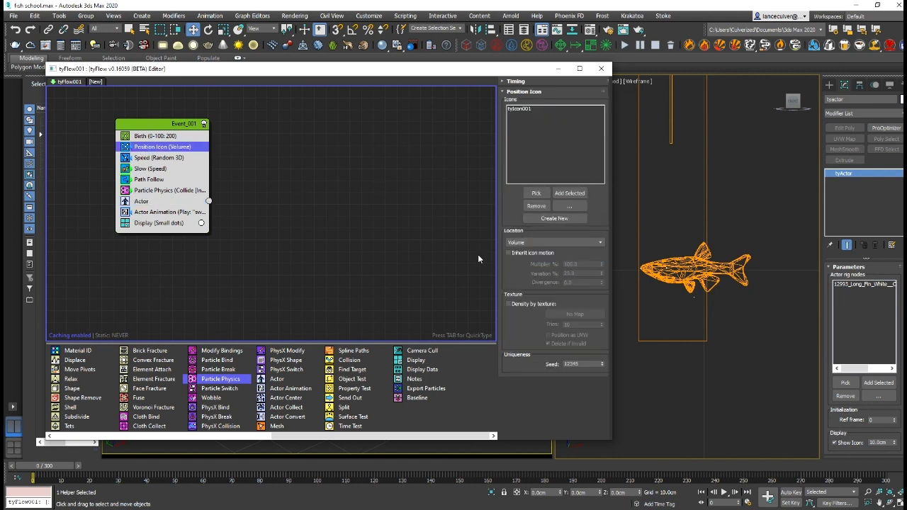
Step: Give Speed a 10 cm magnitude along tyIcon001's arrow and preview playback
click(152, 158)
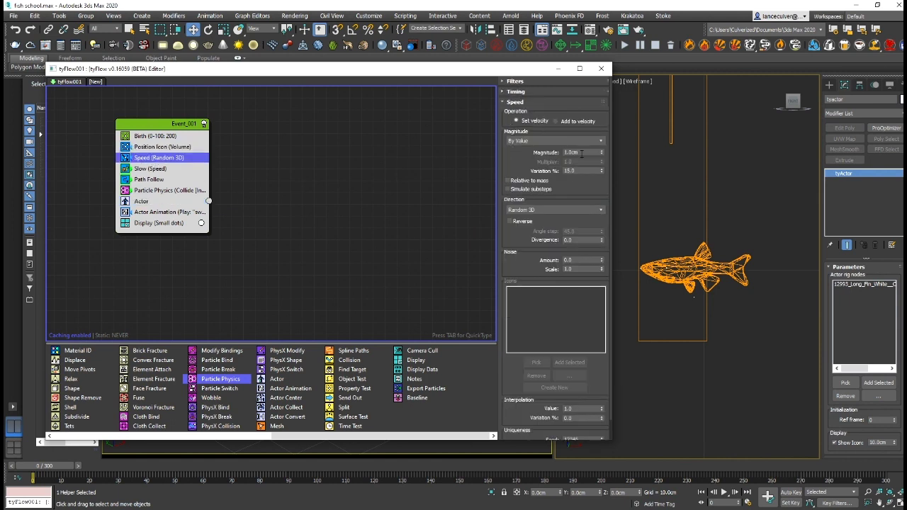
text(10)
key(Return)
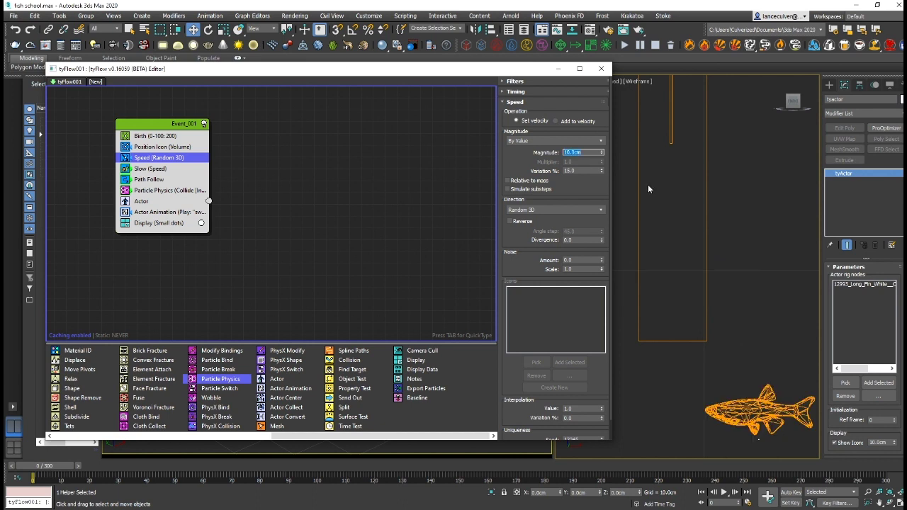
click(520, 210)
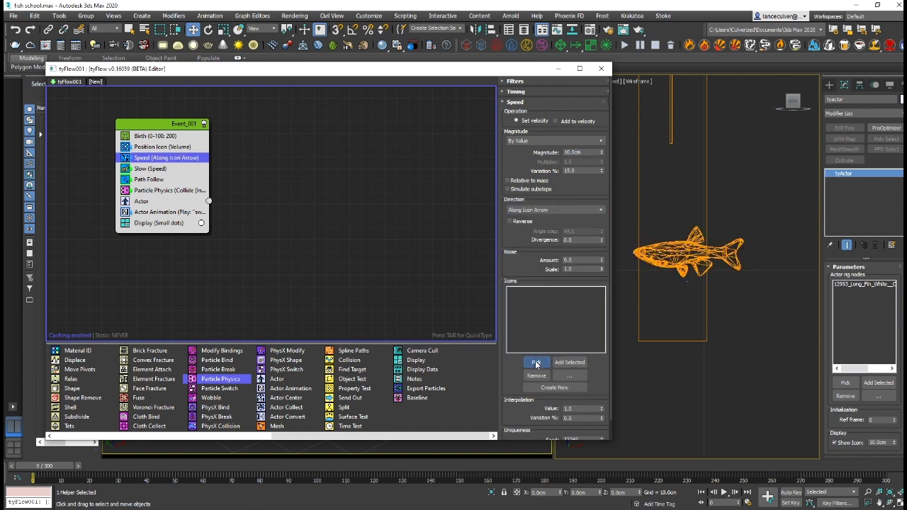
click(554, 388)
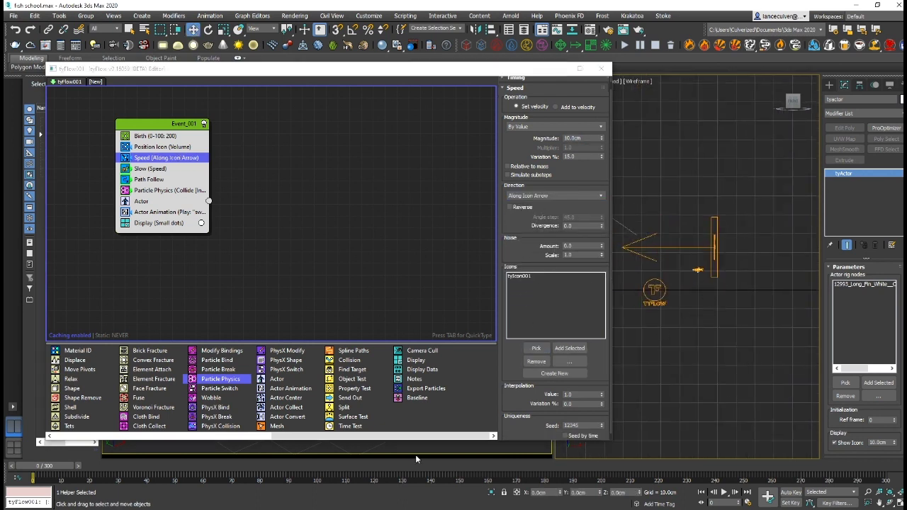
key(slash)
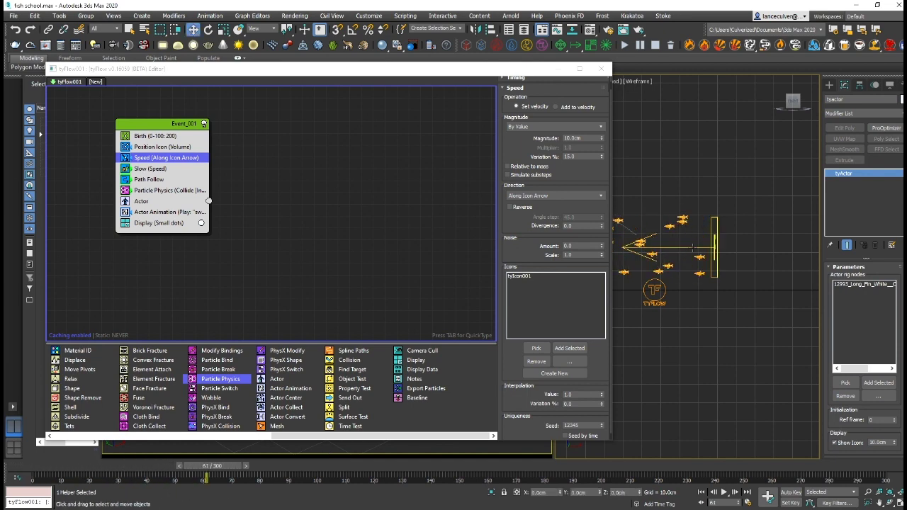
Step: Make Path Follow use the Line001 spline
click(149, 180)
click(536, 207)
click(689, 306)
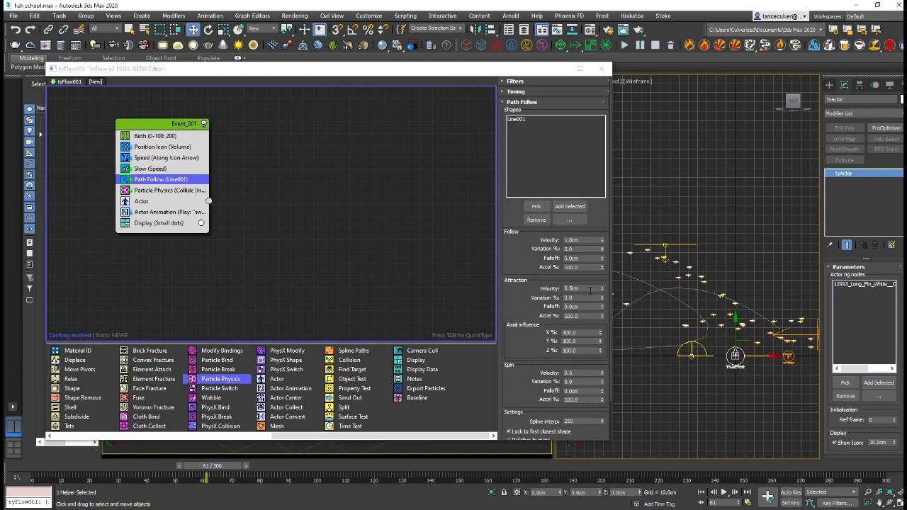
Step: Set the Slow operator's X, Y and Z velocity to 40%
scroll(667, 314, up, 3)
scroll(668, 314, up, 3)
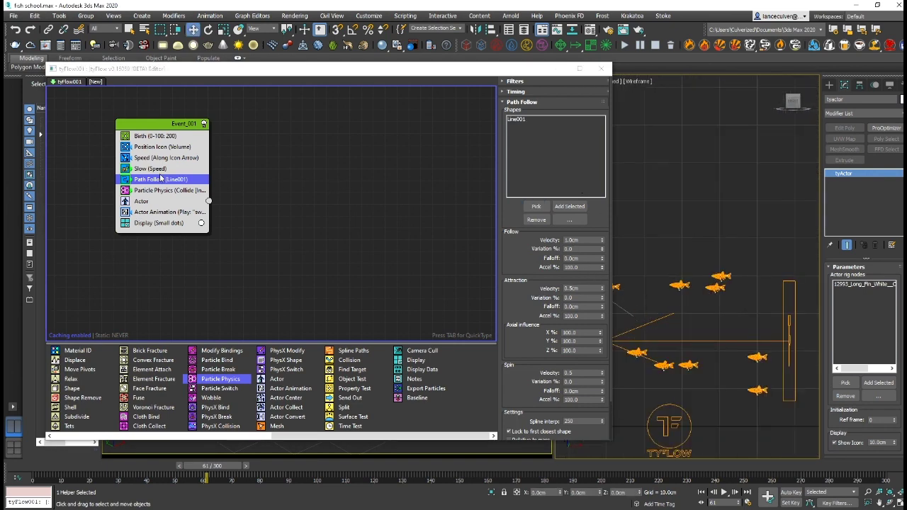
click(154, 170)
text(10)
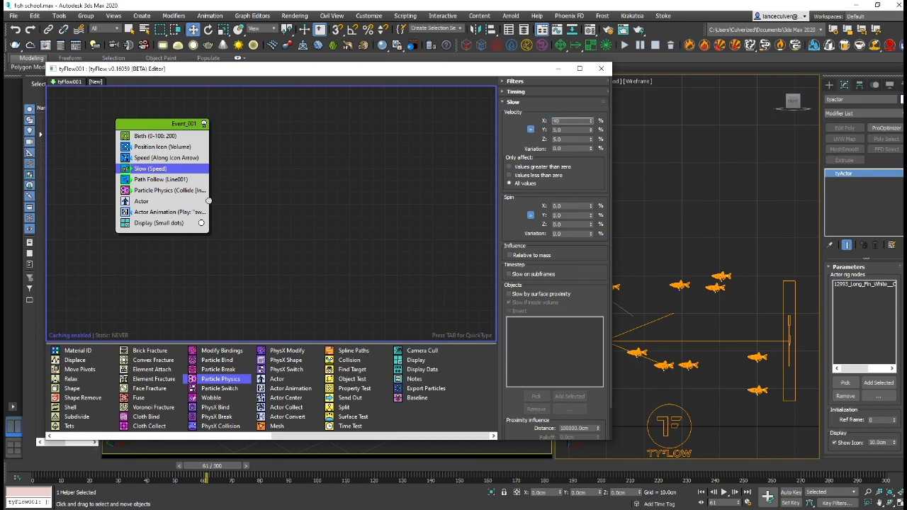
key(Return)
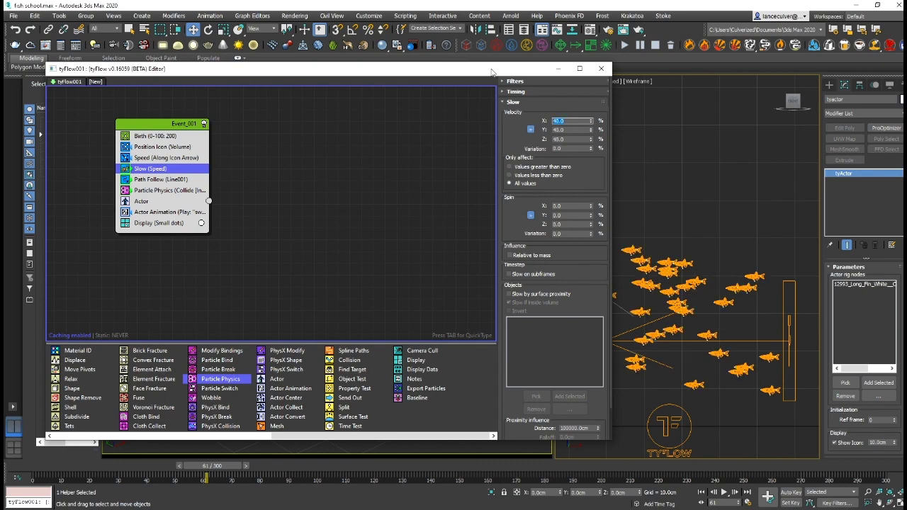
Step: Shrink the editor aside and disable the small-dots Display operator
drag(491, 71, 745, 88)
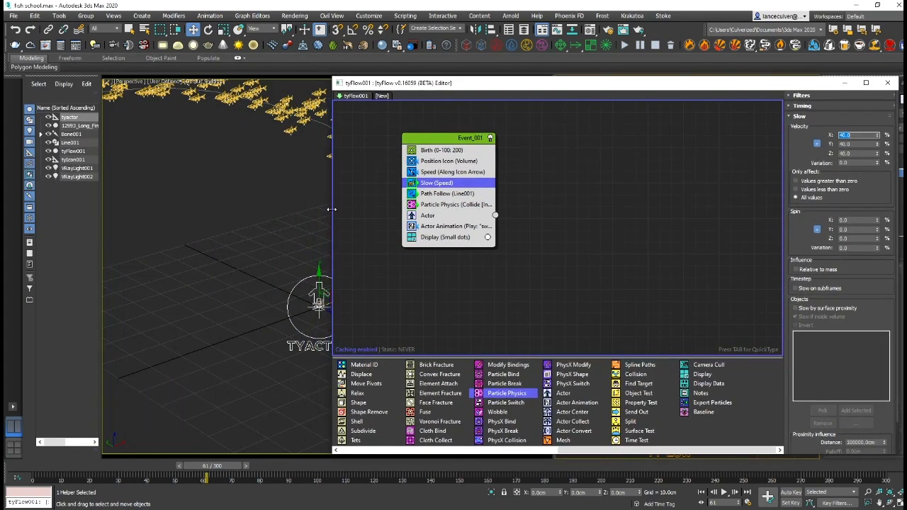
drag(331, 209, 558, 206)
drag(211, 472, 159, 471)
click(354, 327)
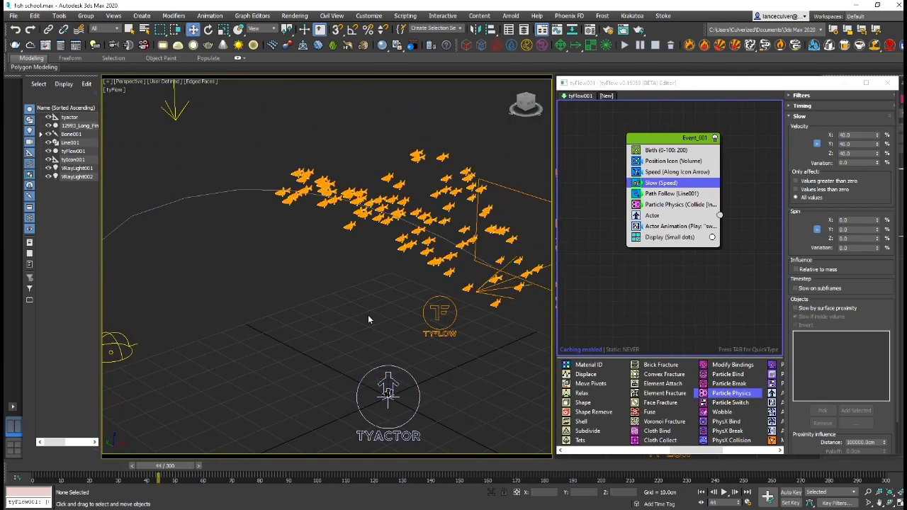
click(635, 236)
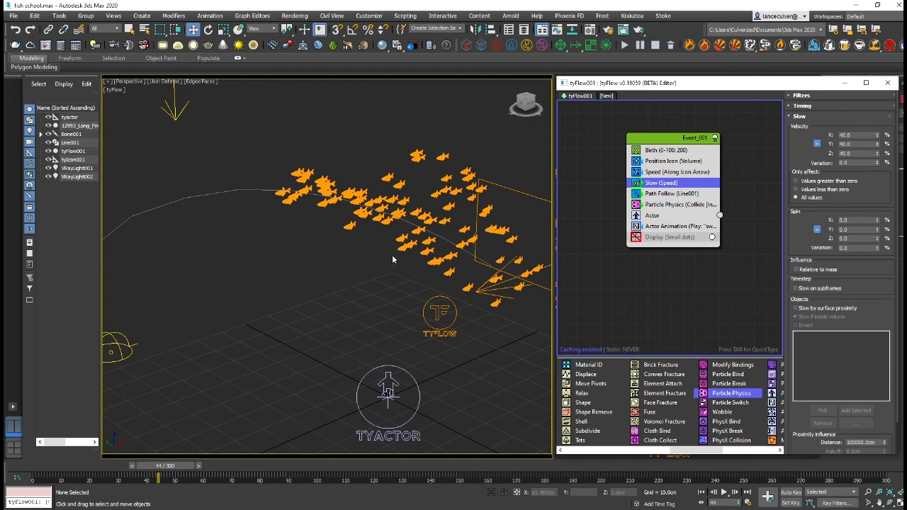
Step: Select tyFlow001 and bring up the Material Editor with the 'skin' VRayMtl
click(427, 239)
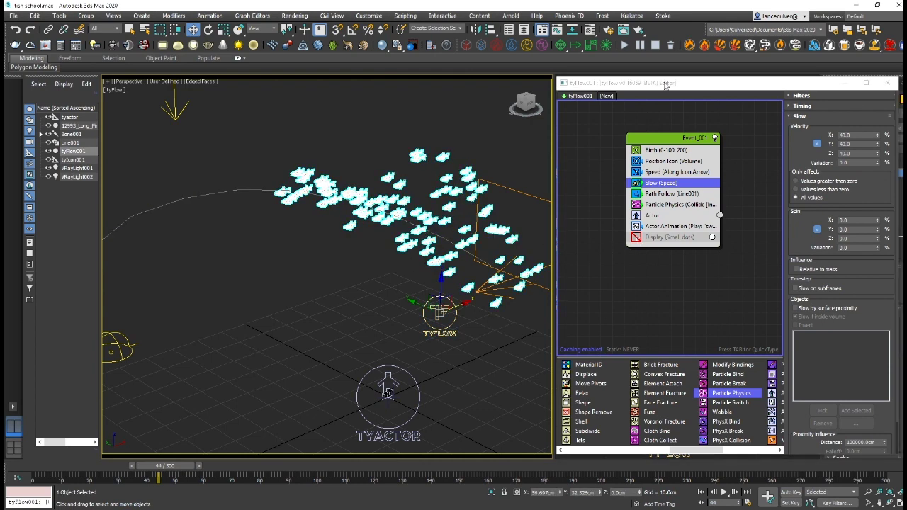
drag(665, 85, 642, 99)
key(m)
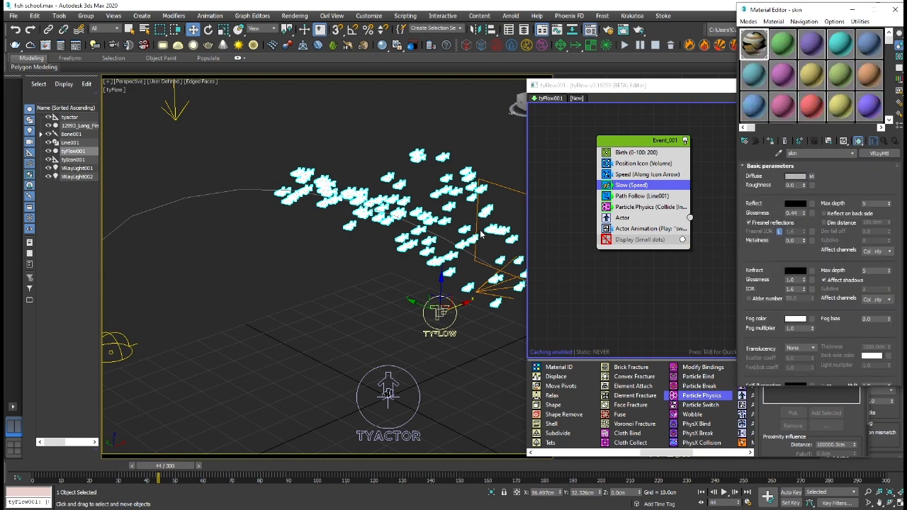
click(481, 154)
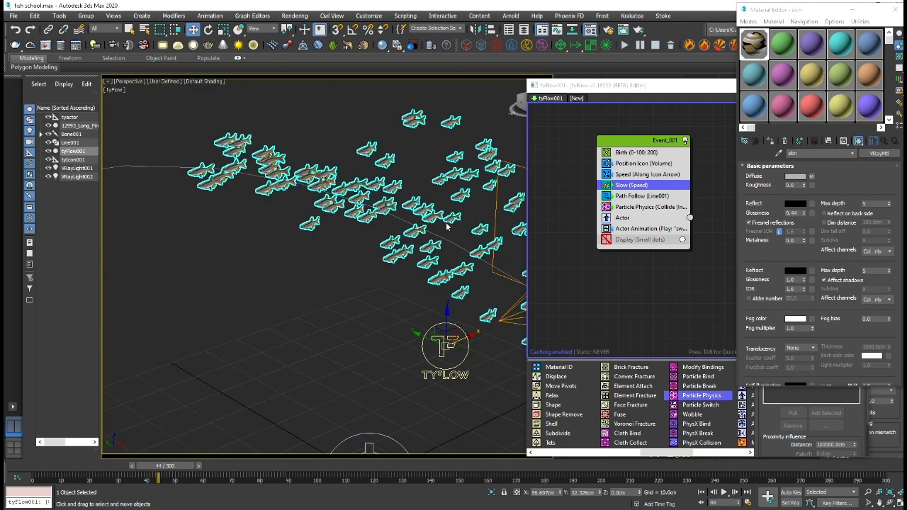
scroll(634, 425, up, 3)
scroll(635, 425, up, 3)
Step: Add a Rotation operator after Path Follow oriented to Travel Direction
drag(622, 367, 638, 204)
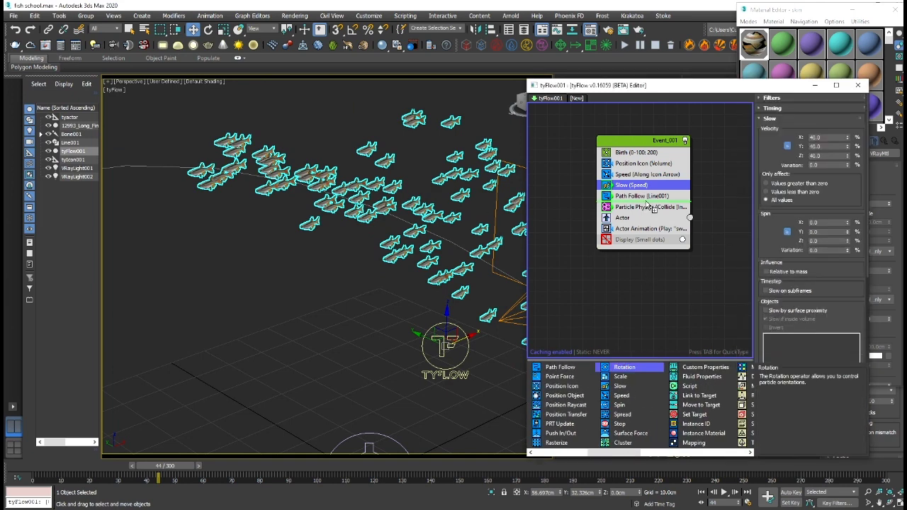
click(815, 144)
click(801, 202)
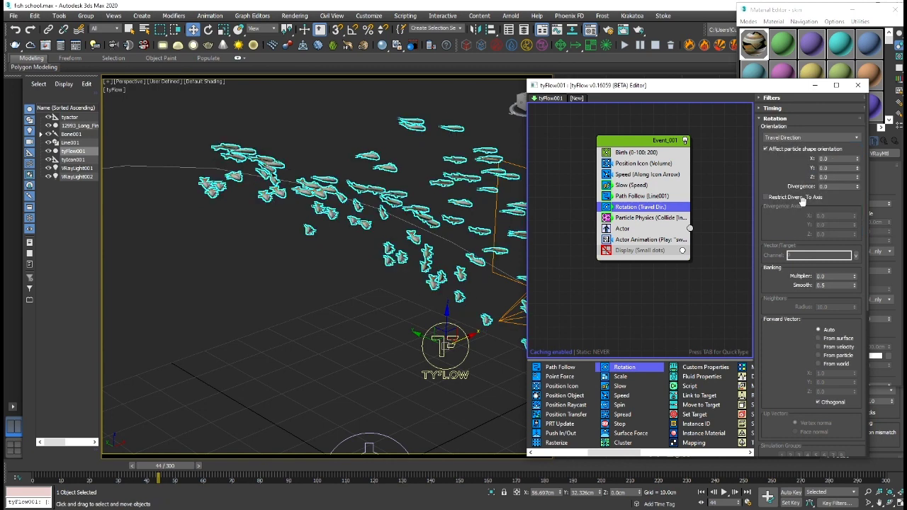
alt+middle_drag(422, 265, 467, 268)
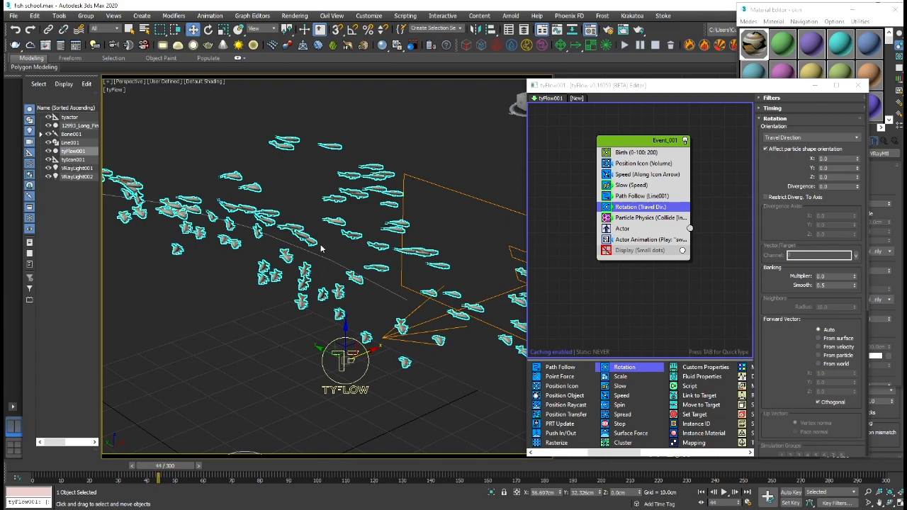
alt+middle_drag(320, 248, 365, 250)
Step: Set the Rotation X and Y offsets to 90°
mouse_move(857, 159)
mouse_down()
mouse_move(861, 149)
mouse_move(839, 161)
mouse_up()
text(90)
key(Return)
key(Tab)
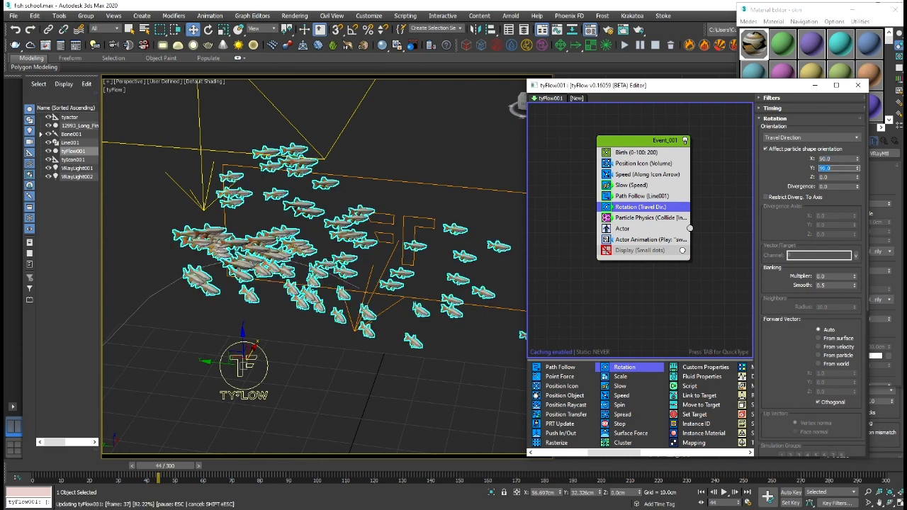
key(Return)
alt+middle_drag(312, 284, 795, 284)
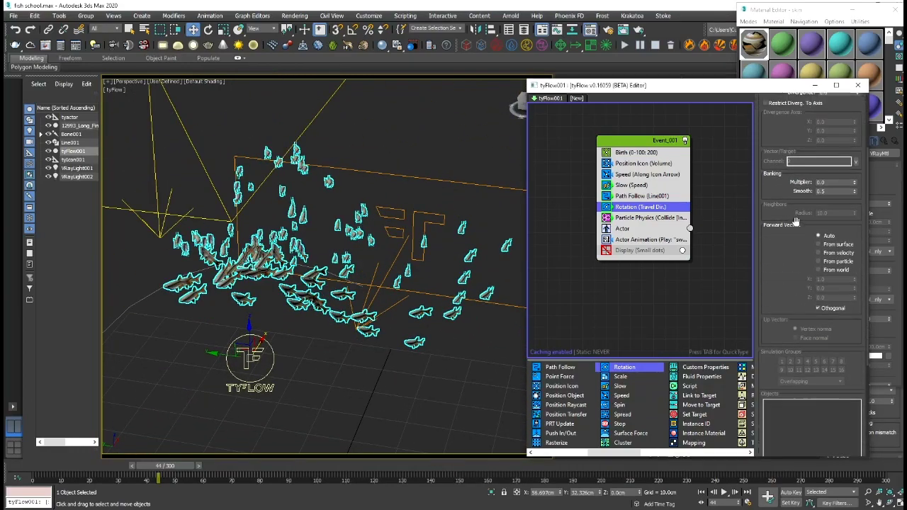
Step: Set the Rotation banking Smooth value to 1.0
scroll(777, 278, down, 2)
scroll(777, 255, down, 2)
scroll(776, 232, down, 2)
scroll(775, 205, up, 2)
scroll(772, 227, up, 2)
scroll(769, 312, up, 2)
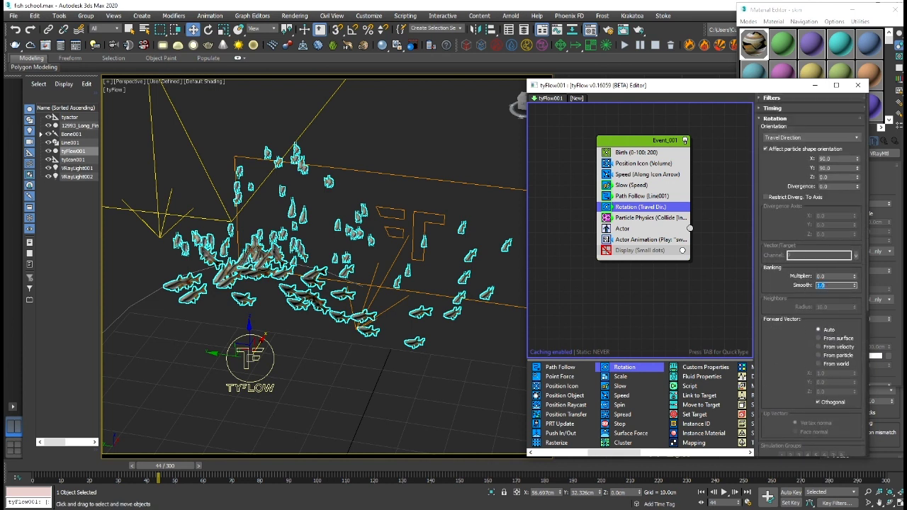
click(777, 176)
click(759, 118)
alt+middle_drag(363, 302, 358, 286)
Step: Set Path Follow spin velocity to 0.001 and attraction velocity to 0.05cm
click(648, 195)
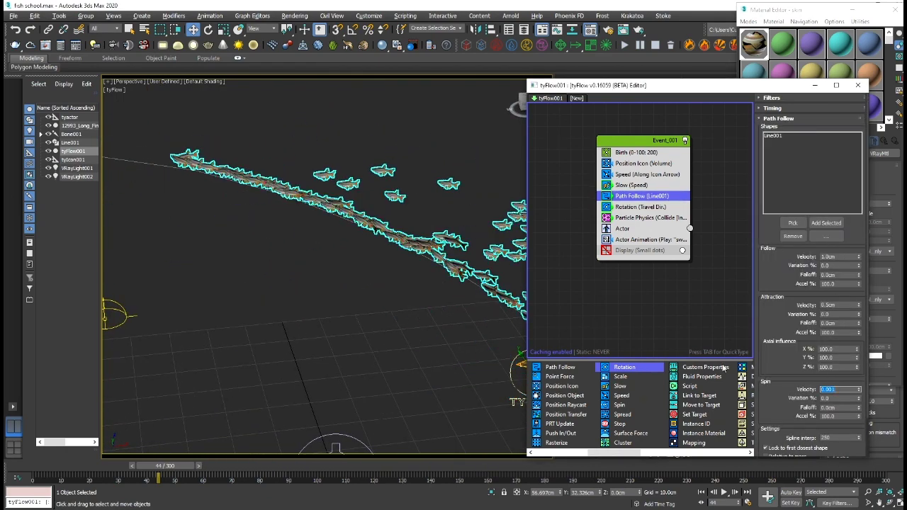
scroll(837, 388, down, 1)
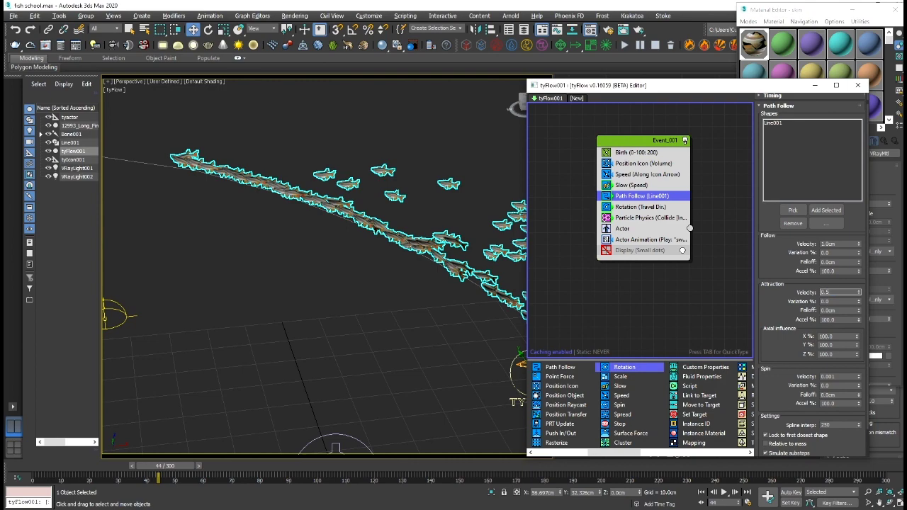
text(0.05)
key(Return)
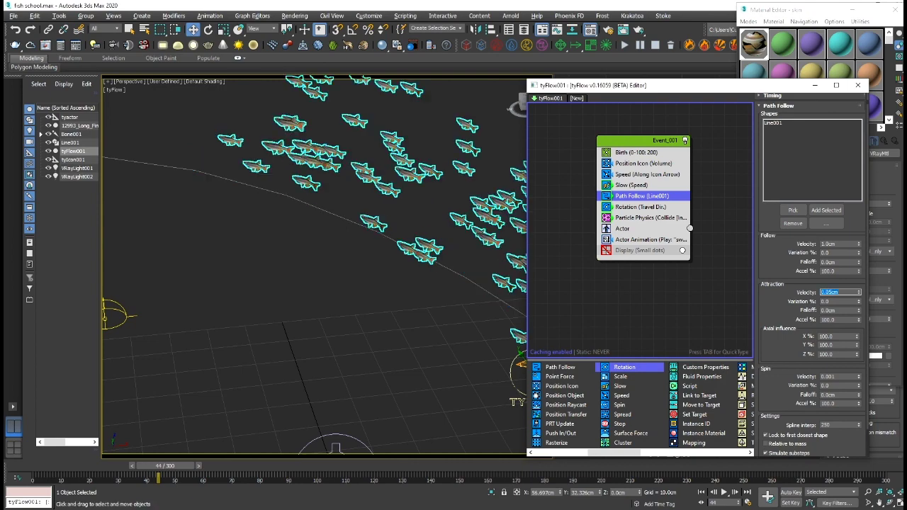
mouse_move(293, 293)
alt+middle_down()
mouse_move(282, 281)
mouse_move(297, 255)
alt+middle_up()
Step: Give Particle Physics collisions an absolute 1.0m radius, then play to frame 106
click(635, 218)
click(783, 178)
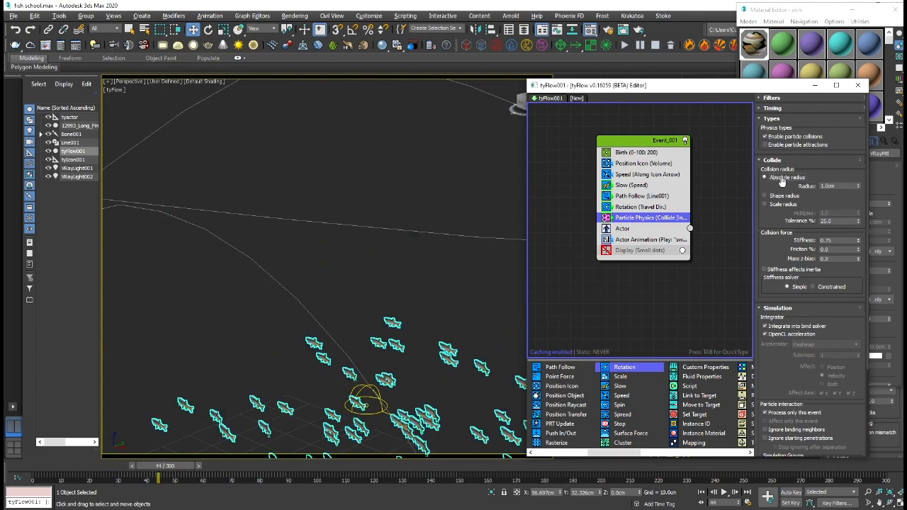
alt+middle_drag(293, 236, 263, 279)
click(834, 186)
key(Return)
alt+middle_drag(430, 312, 224, 463)
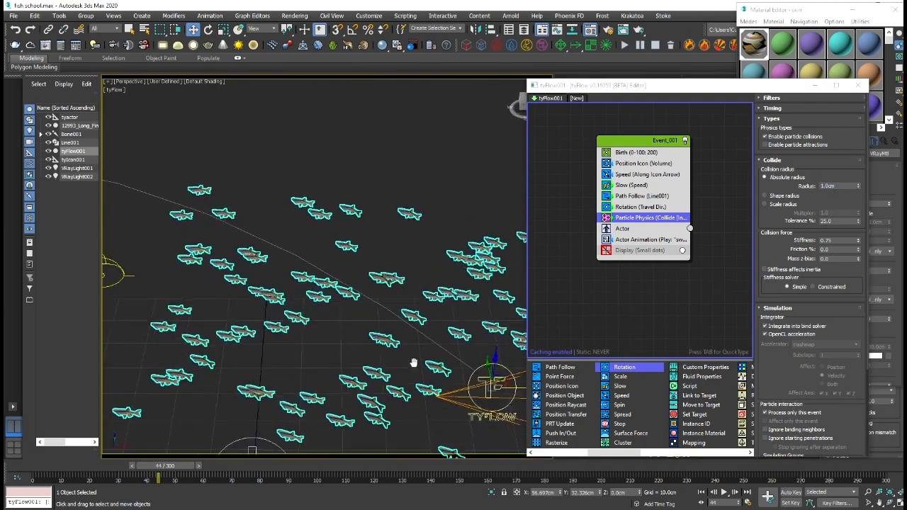
key(/)
Step: Play the fish school animation through to frame 200 to check its path
alt+middle_drag(303, 332, 336, 293)
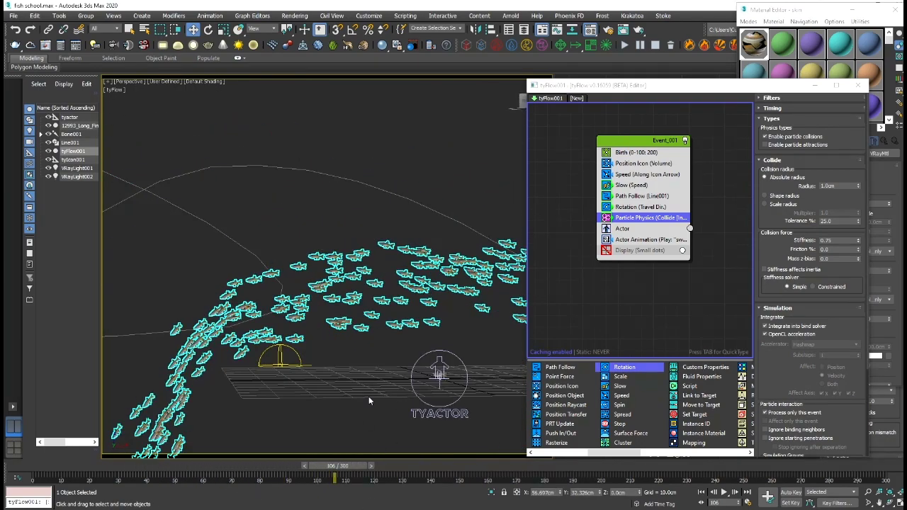
scroll(336, 293, down, 5)
key(/)
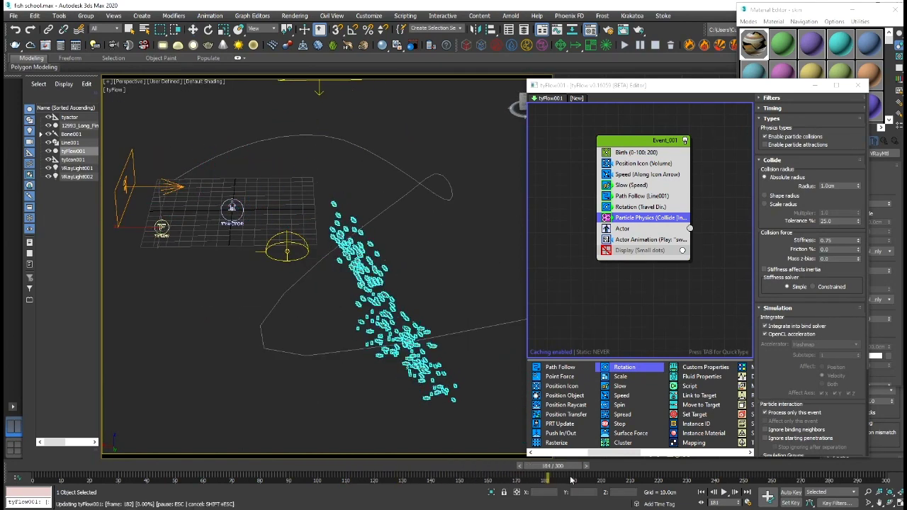
key(w)
Step: Raise Path Follow attraction velocity to 0.3cm and review the arc at frame 100
click(628, 198)
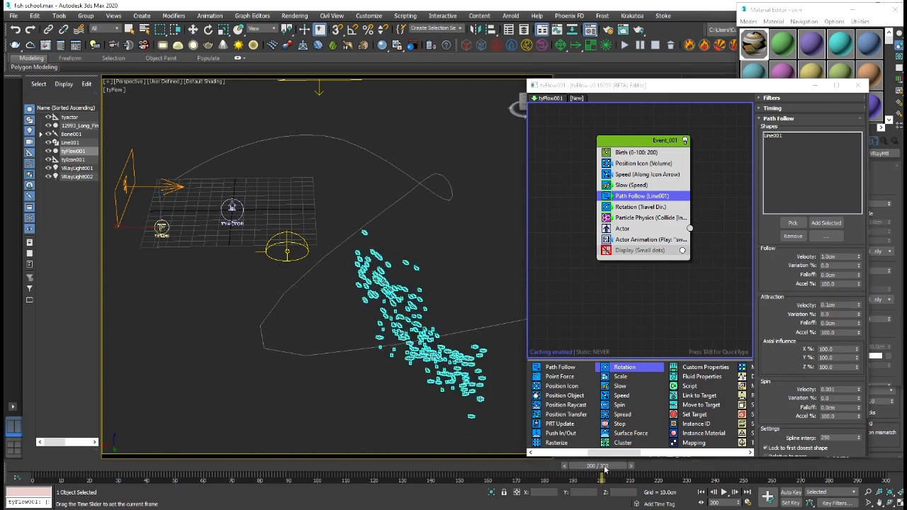
mouse_move(496, 340)
middle_down()
mouse_move(402, 304)
mouse_move(219, 293)
mouse_move(291, 284)
mouse_move(559, 322)
middle_up()
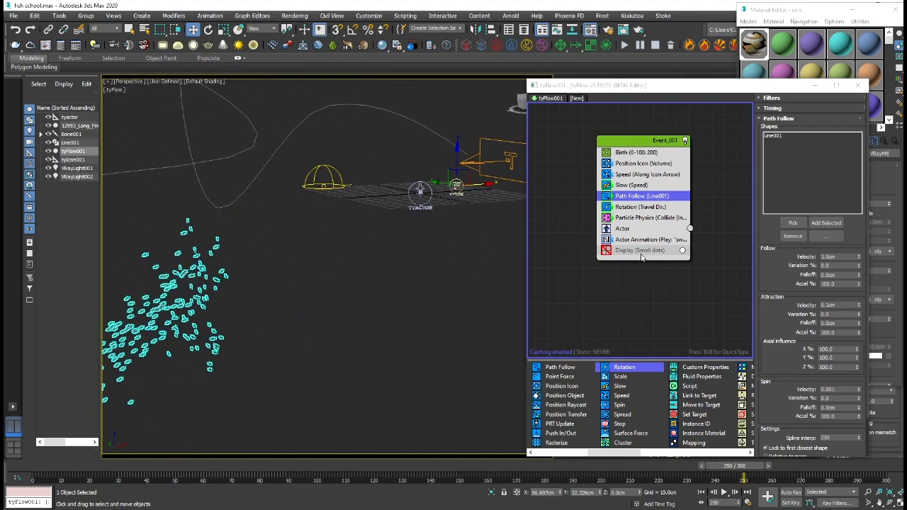
drag(845, 304, 805, 307)
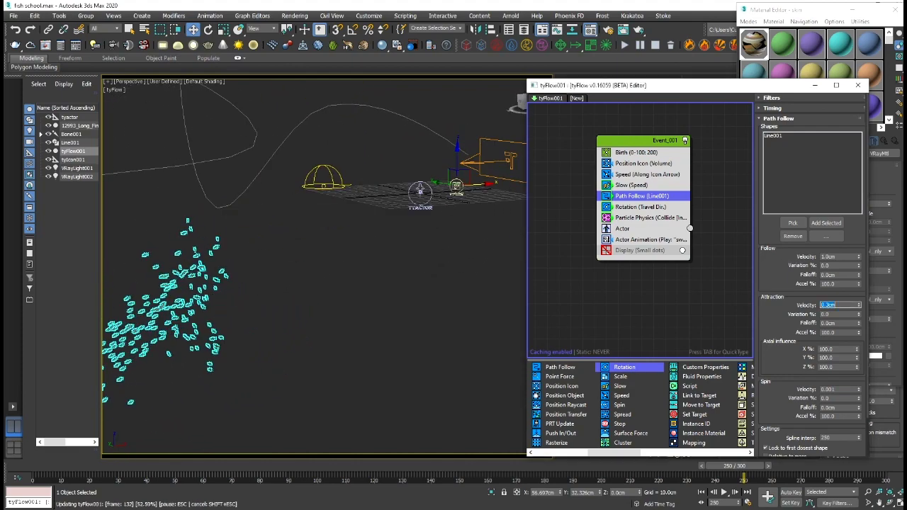
text(0.3)
key(Return)
mouse_move(375, 266)
alt+middle_down()
mouse_move(352, 246)
mouse_move(291, 259)
alt+middle_up()
scroll(787, 331, down, 2)
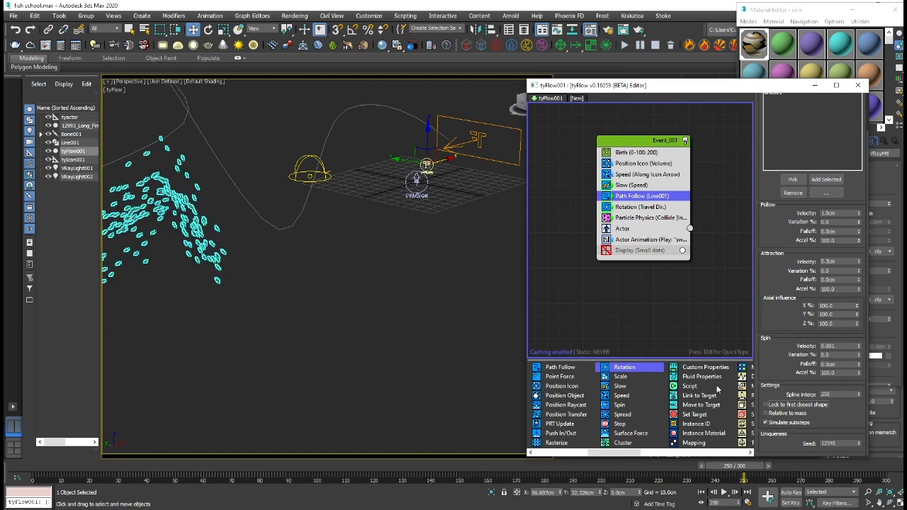
mouse_move(298, 297)
alt+middle_down()
mouse_move(273, 280)
mouse_move(386, 443)
mouse_move(360, 338)
mouse_move(374, 299)
mouse_move(397, 328)
alt+middle_up()
click(323, 466)
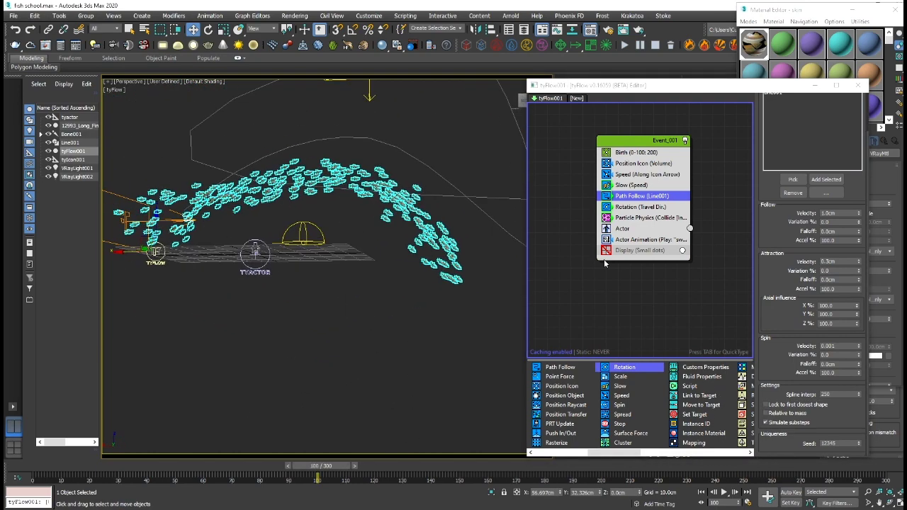
Step: Set the Slow operator's X, Y and Z velocity to 55%
click(635, 175)
click(632, 185)
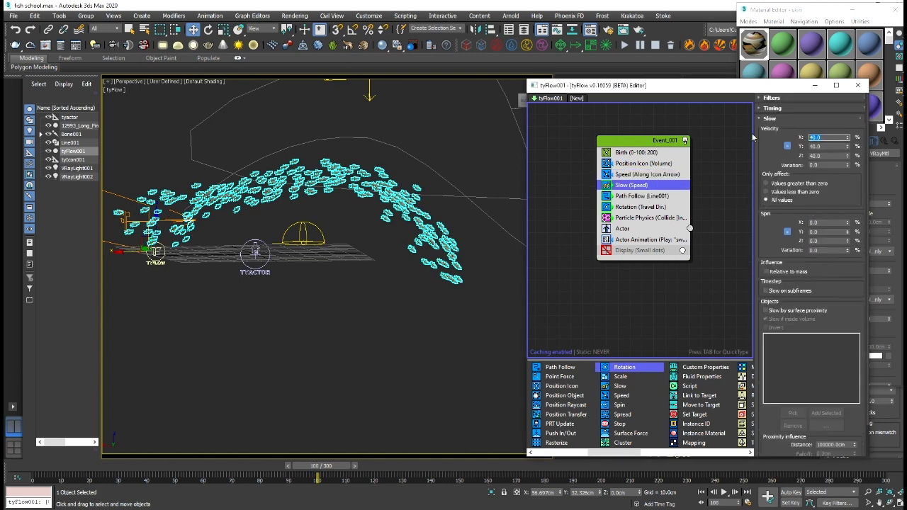
key(/)
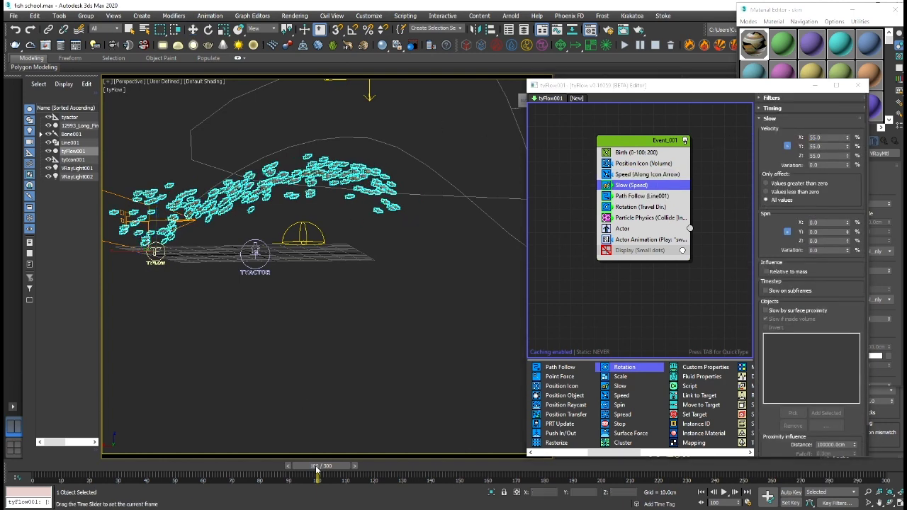
scroll(371, 306, up, 3)
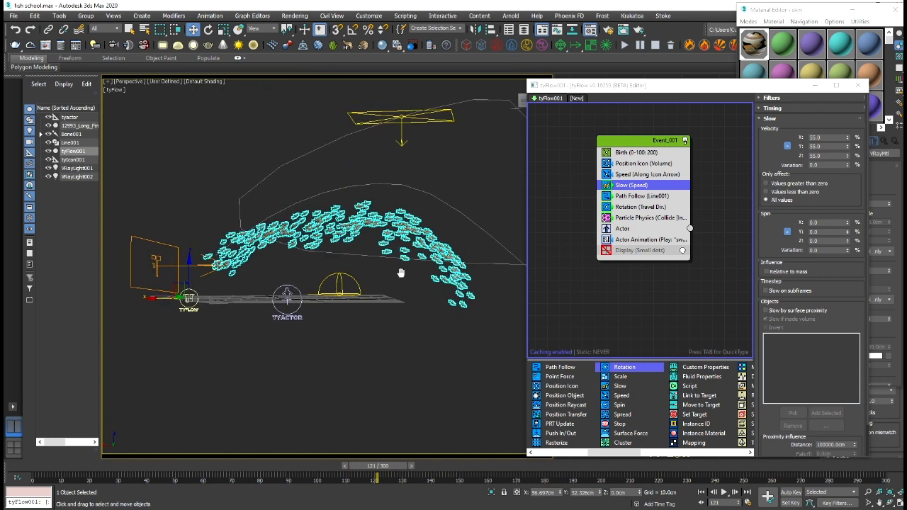
Step: Set the Birth total to 1000 fish and view the denser school around frame 140
click(636, 152)
text(1000)
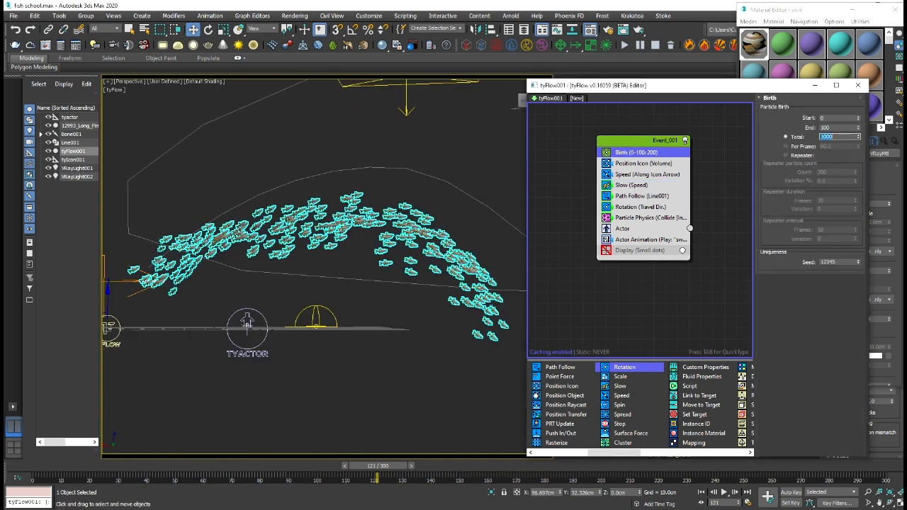
key(Return)
alt+middle_drag(261, 349, 322, 335)
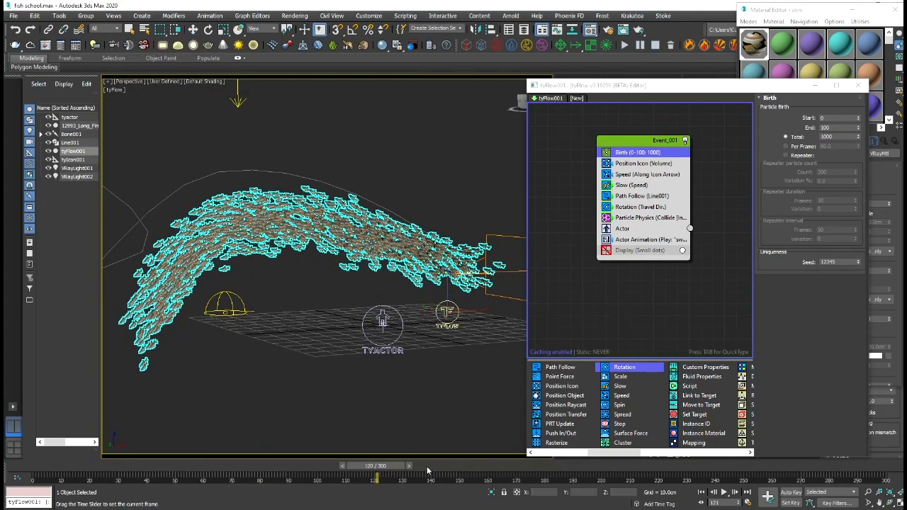
drag(438, 471, 453, 470)
mouse_move(451, 454)
alt+middle_down()
mouse_move(479, 382)
mouse_move(423, 327)
alt+middle_up()
Step: Render the 1000-fish school in V-Ray, then close the frame buffer
click(639, 29)
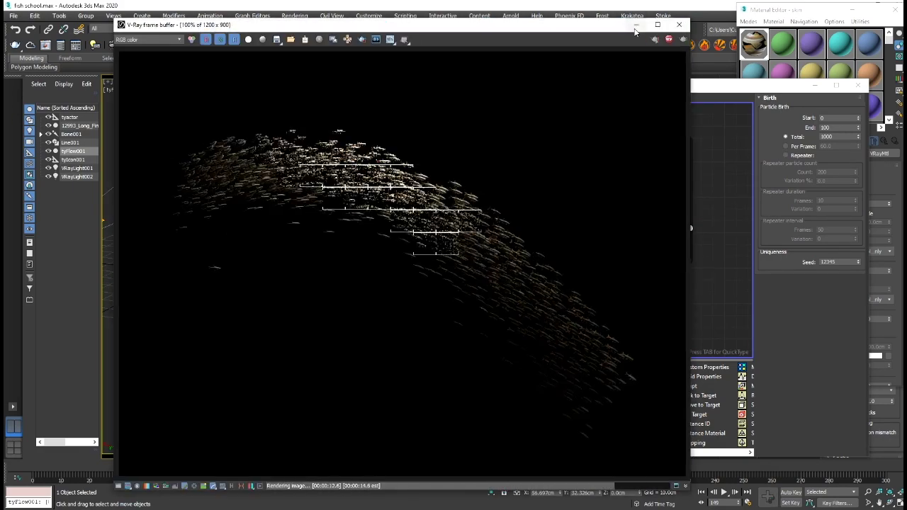
click(678, 29)
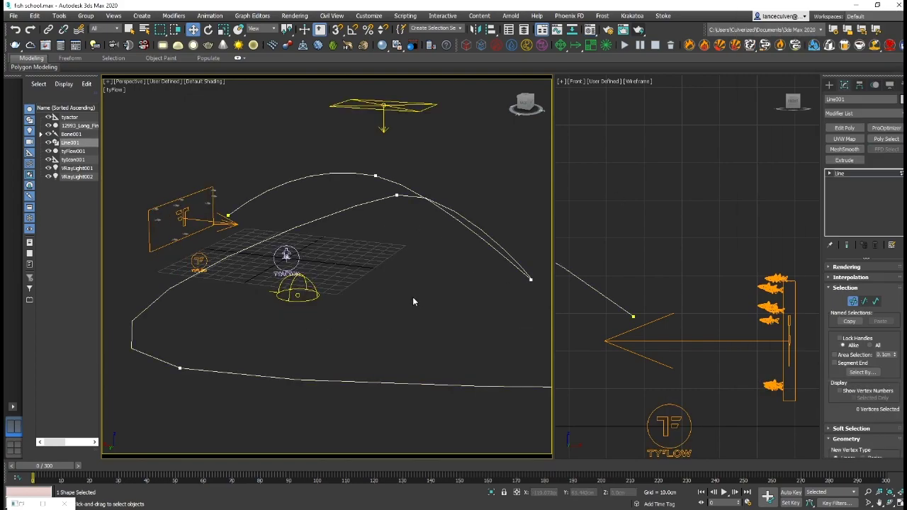